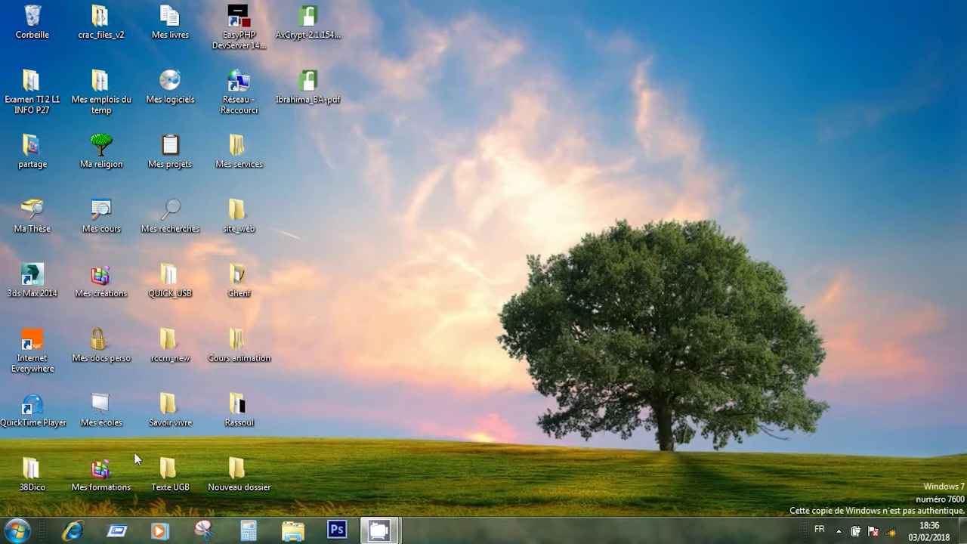
Launch Publisher 2013 from Start > Tous les programmes > Microsoft Office 2013
click(17, 533)
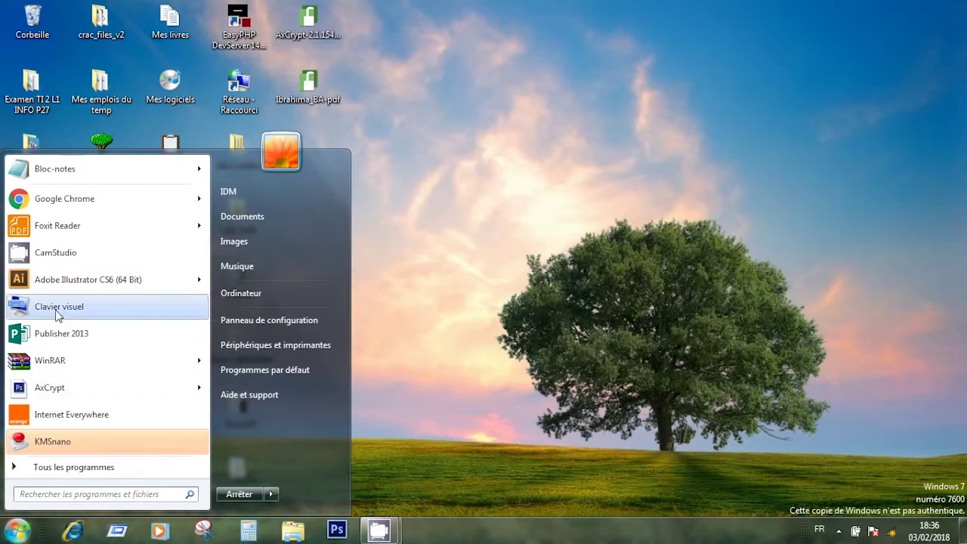
click(89, 475)
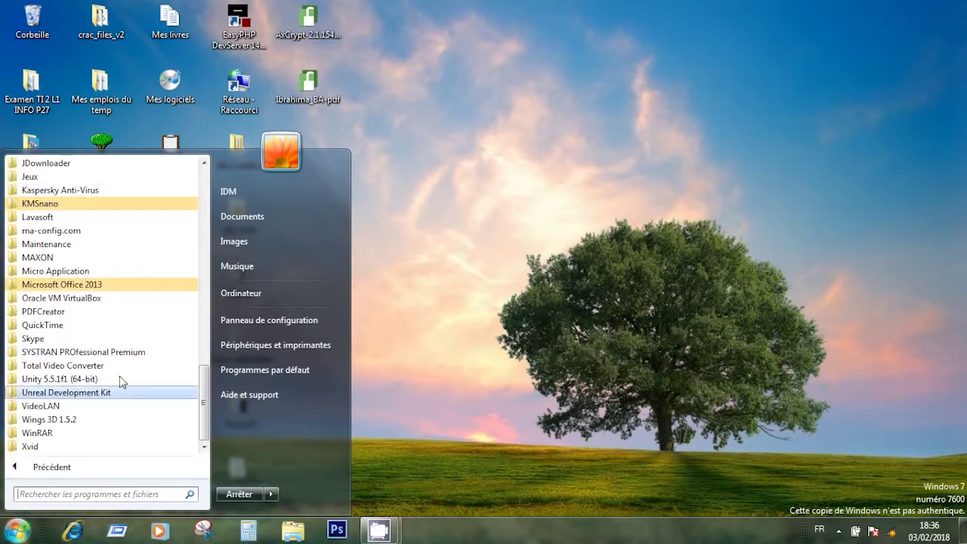
click(61, 285)
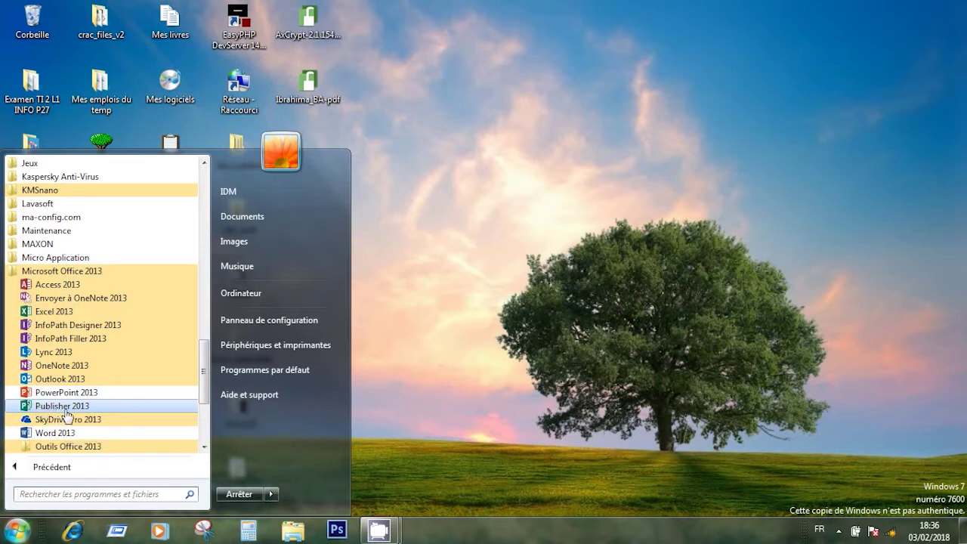
click(64, 408)
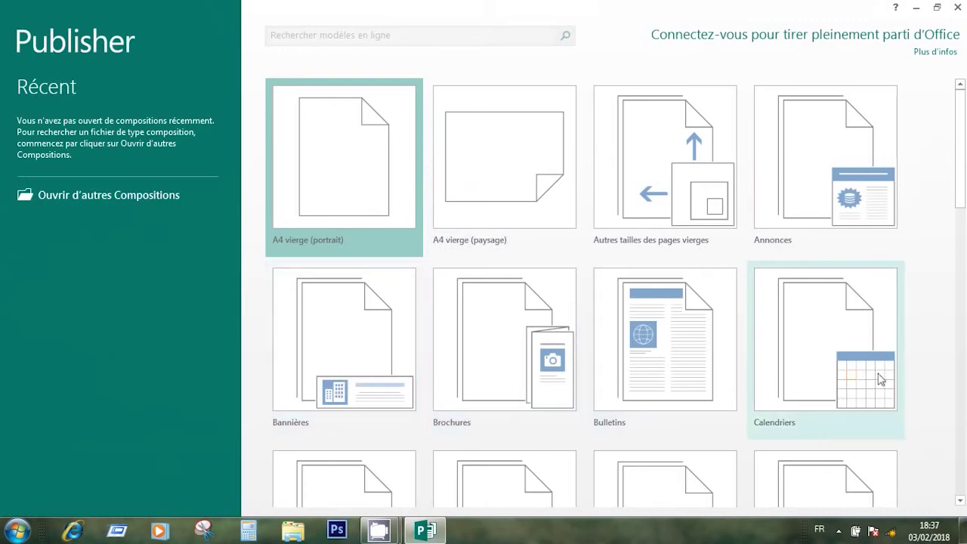
Scroll down the new-publication gallery and choose the Cartes de visite category
scroll(937, 219, down, 3)
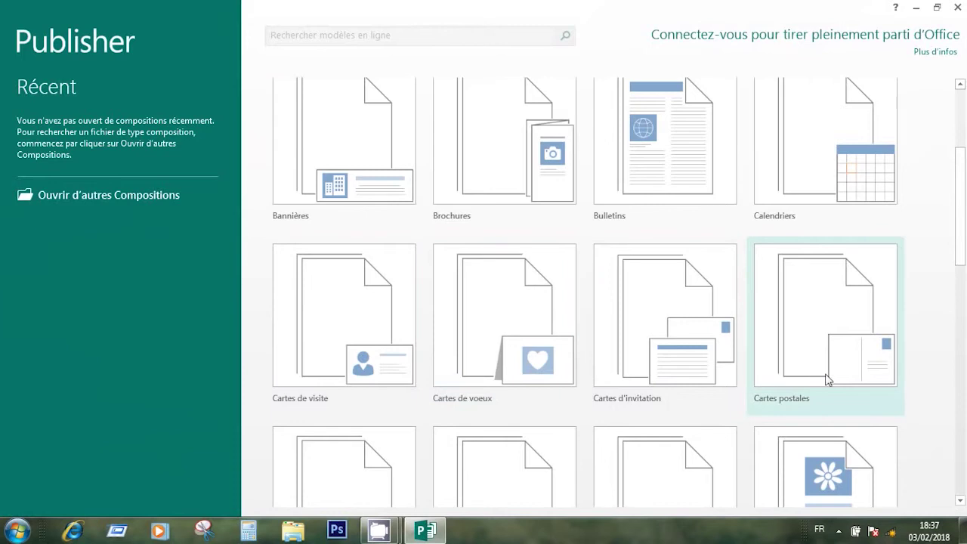
scroll(946, 227, down, 2)
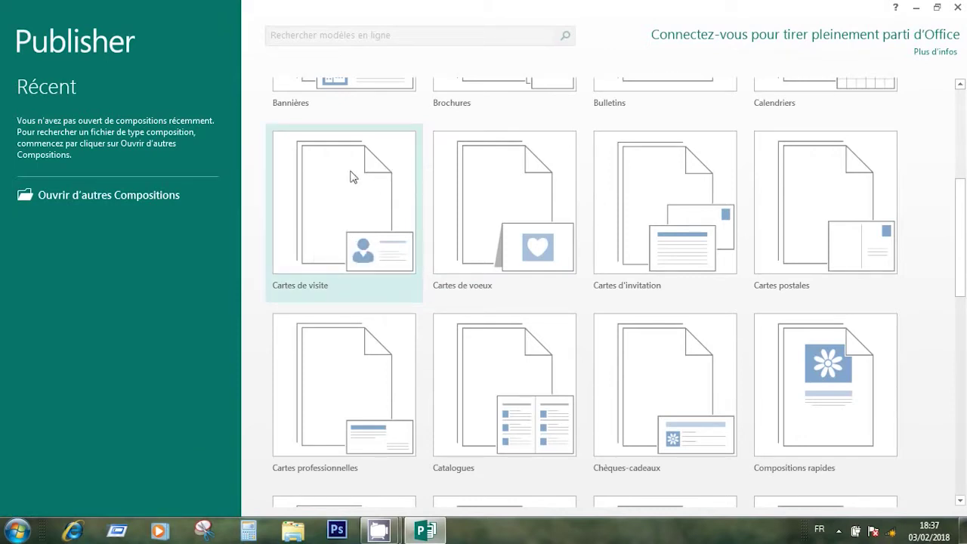
click(337, 221)
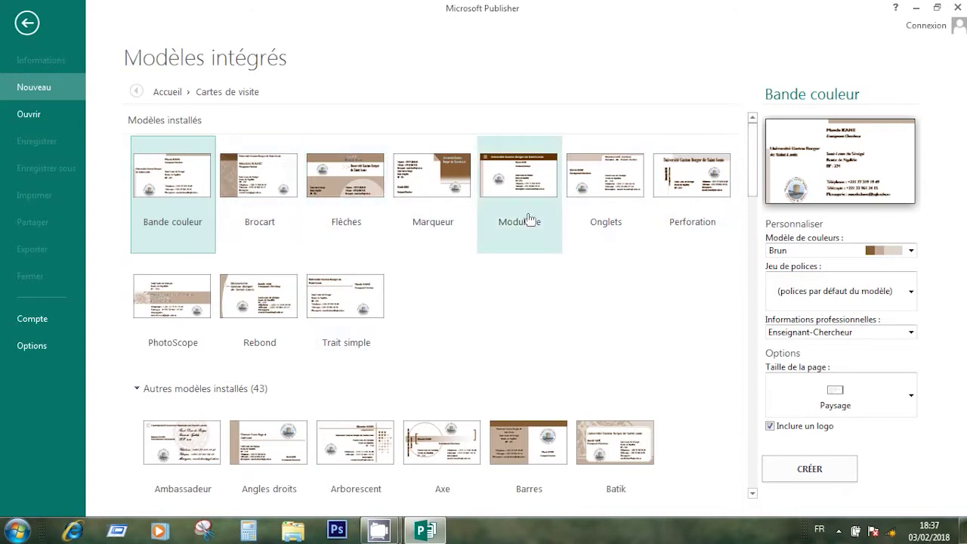
Set the colour scheme to (couleurs par défaut du modèle), keeping the Enseignant-Chercheur information set
drag(753, 189, 766, 167)
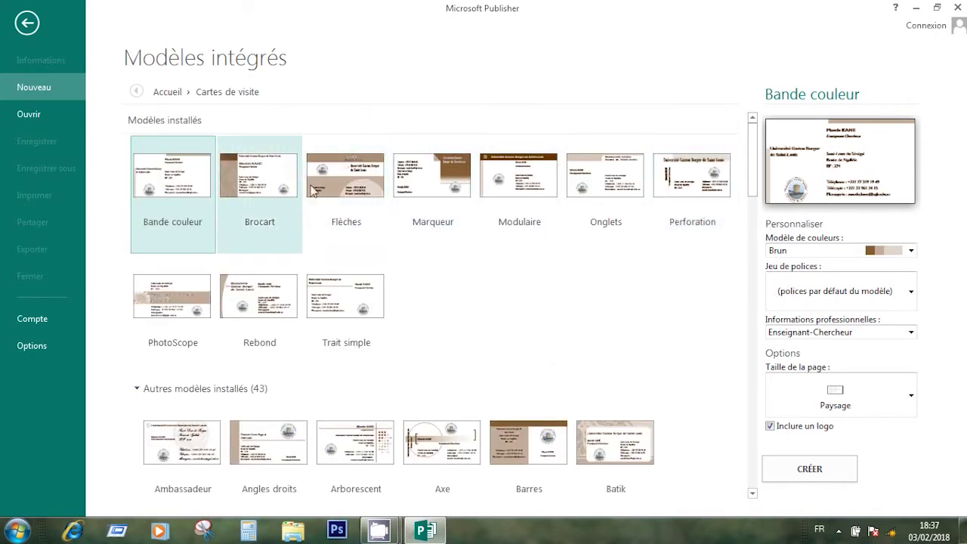
click(912, 251)
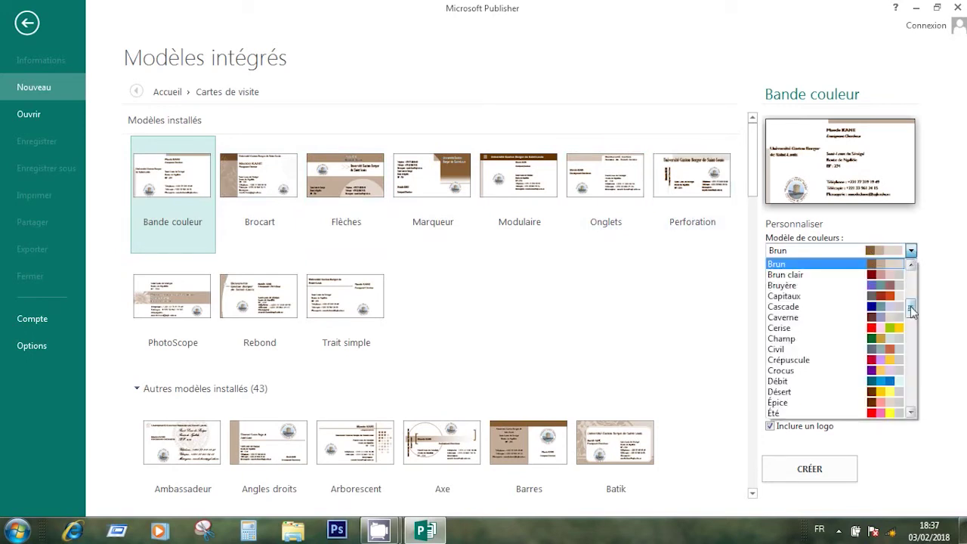
drag(912, 305, 911, 269)
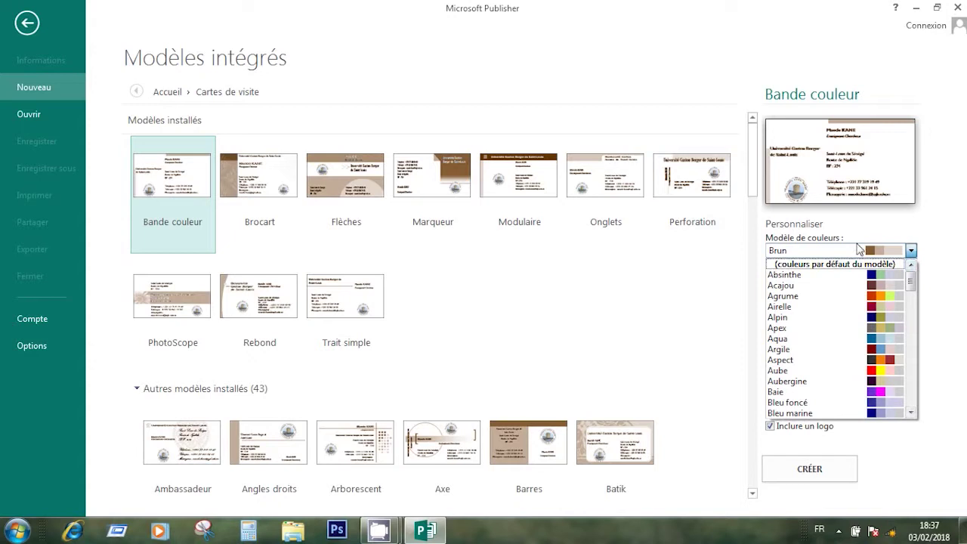
click(816, 264)
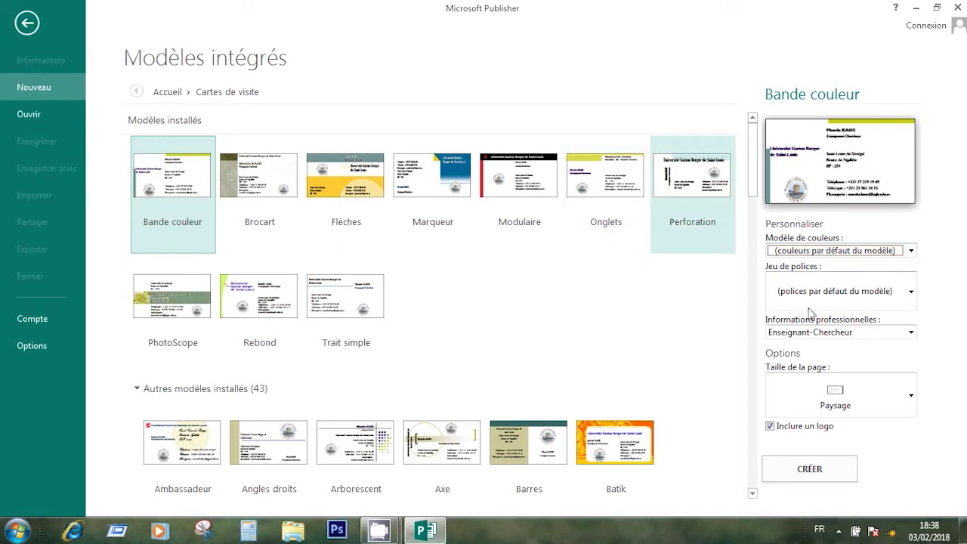
click(909, 332)
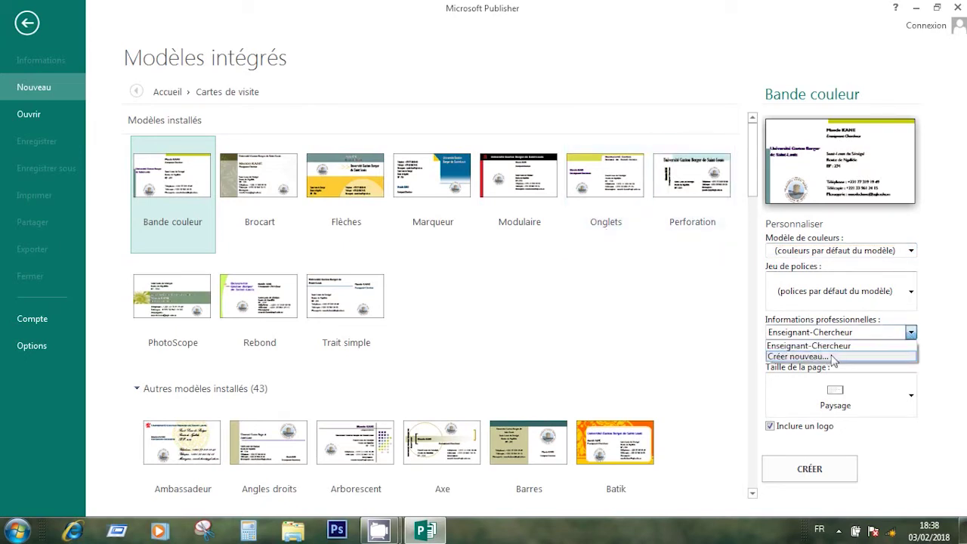
click(940, 300)
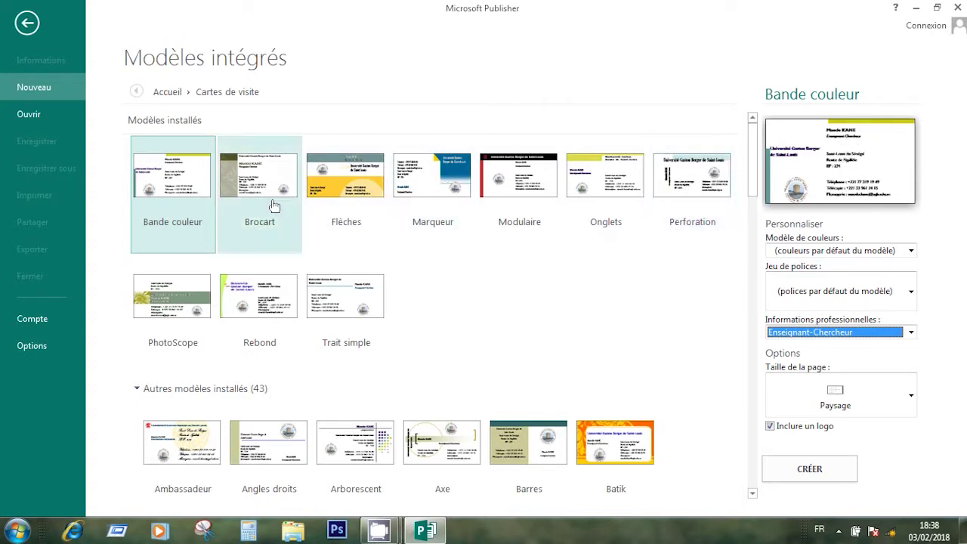
Pick the Brocart card design and, after trying Apex and Aubergine, apply the Brun colour scheme
click(251, 200)
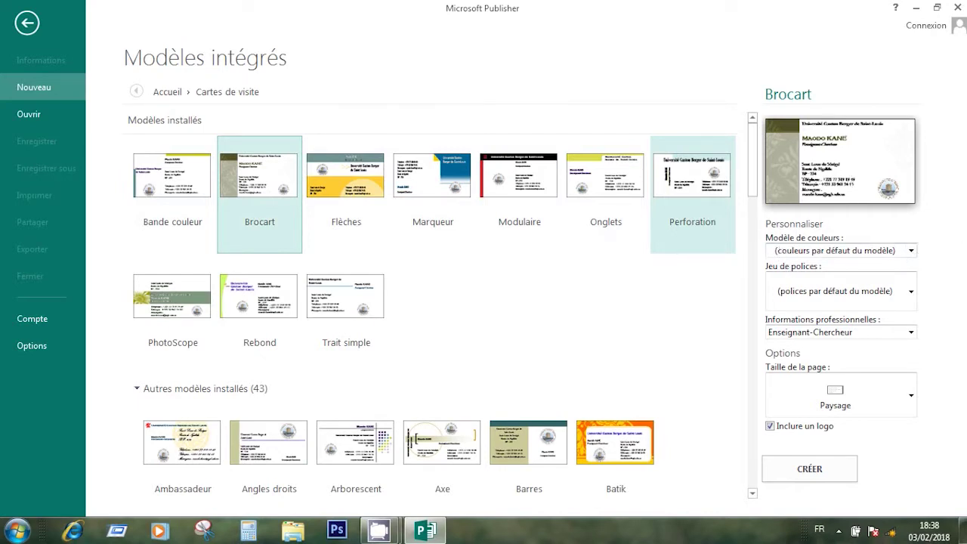
click(911, 251)
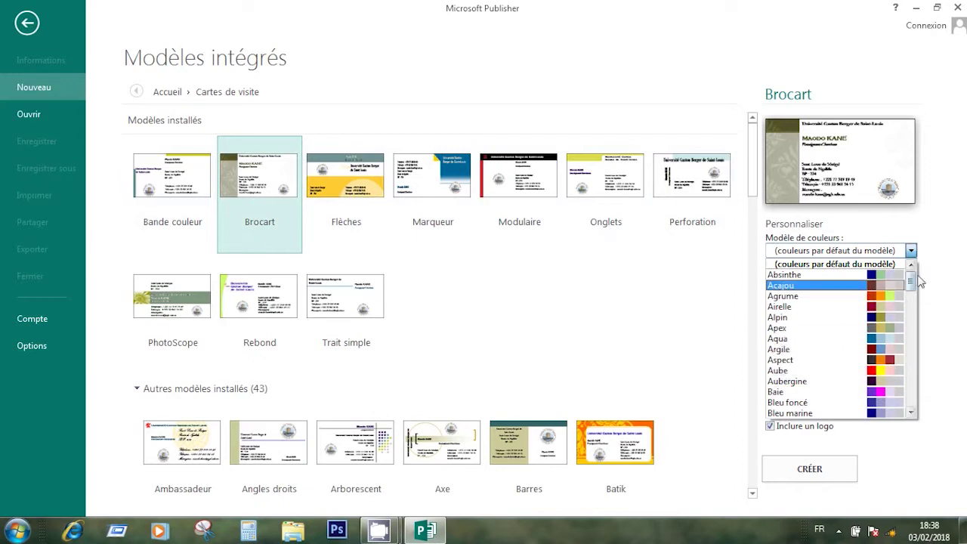
drag(910, 279, 911, 295)
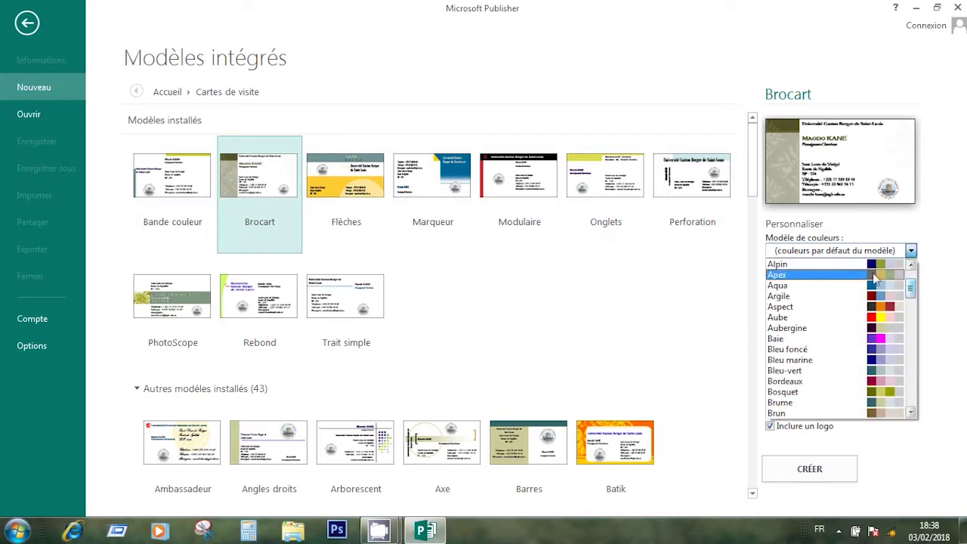
click(882, 272)
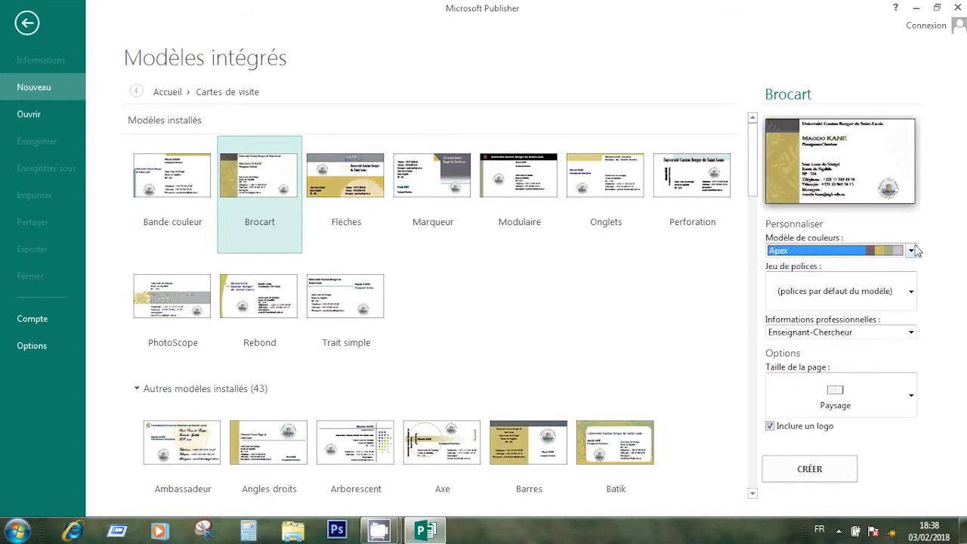
click(911, 250)
click(888, 327)
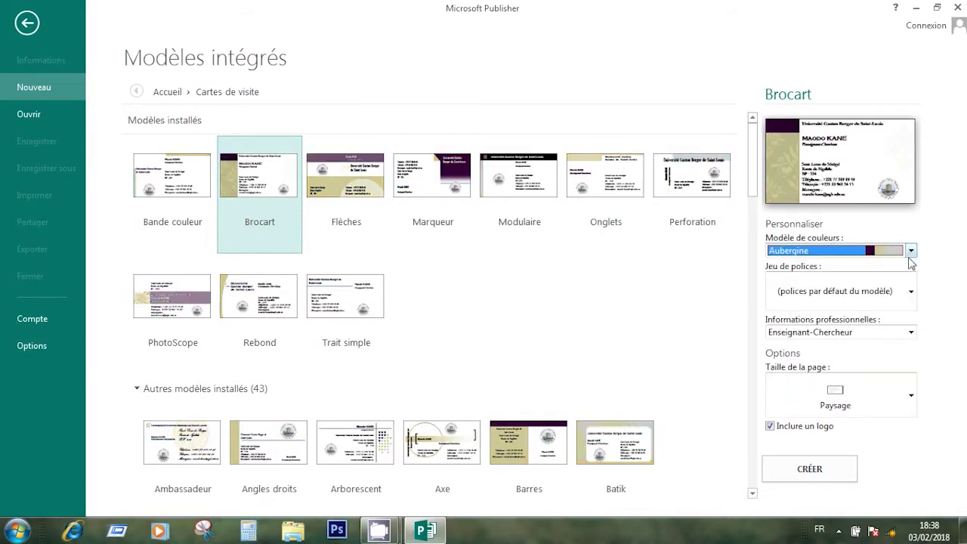
click(912, 251)
click(888, 344)
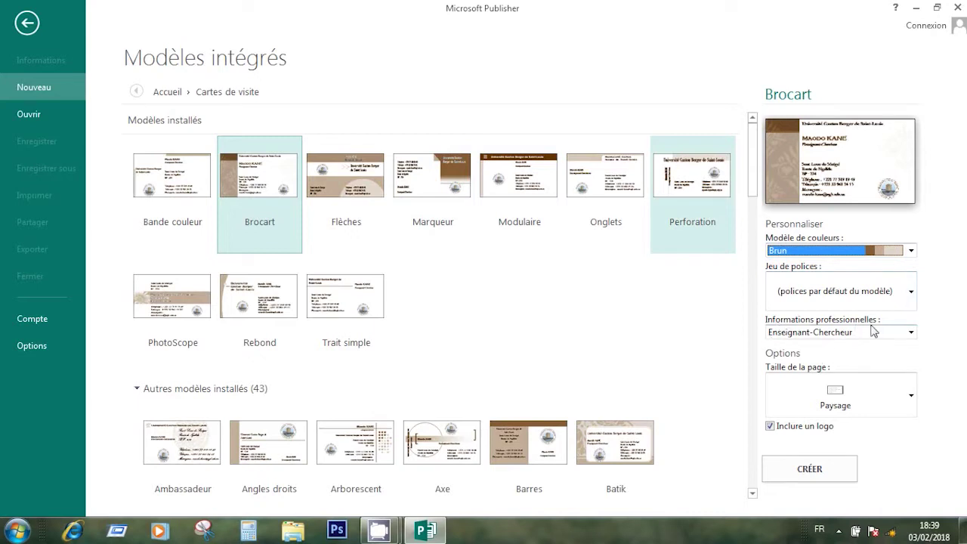
Start a new business information set from the Informations professionnelles list
click(911, 334)
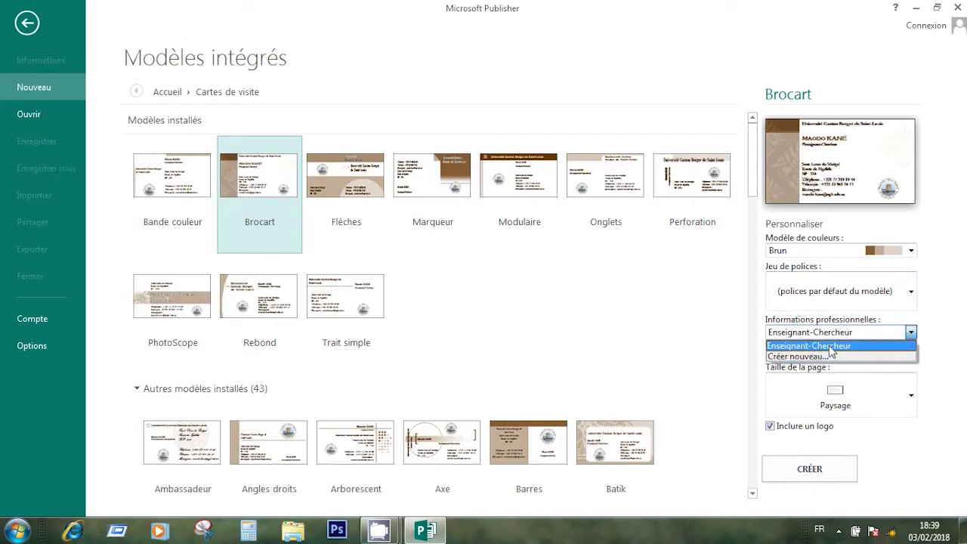
click(830, 347)
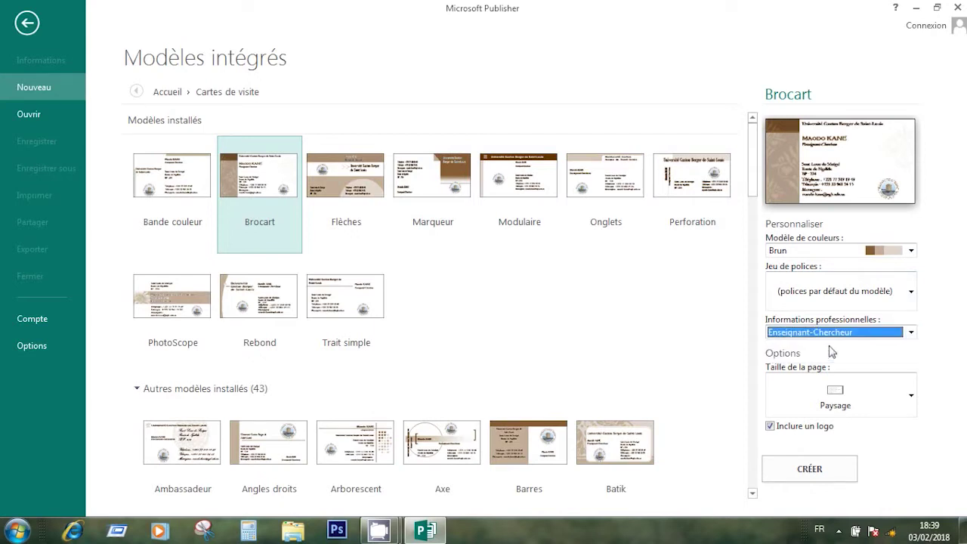
click(904, 332)
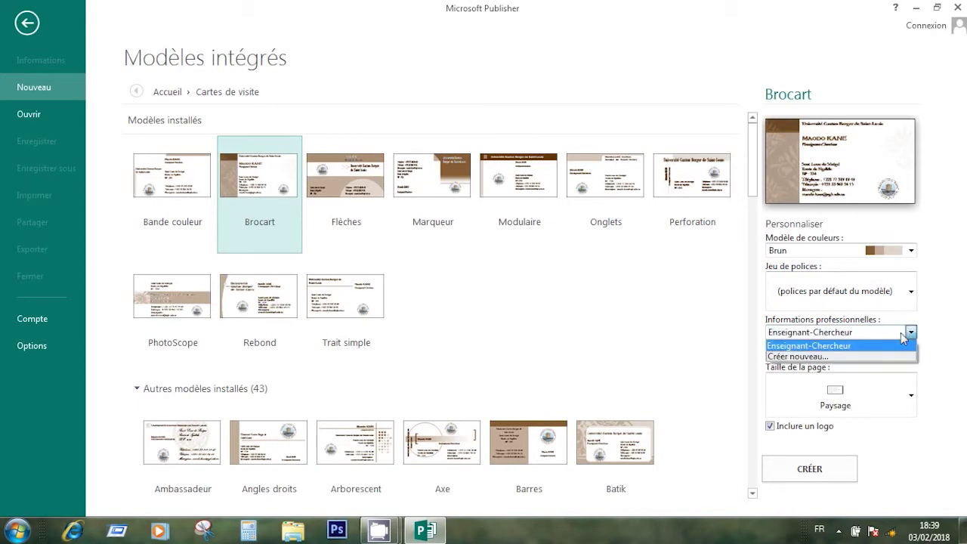
click(792, 357)
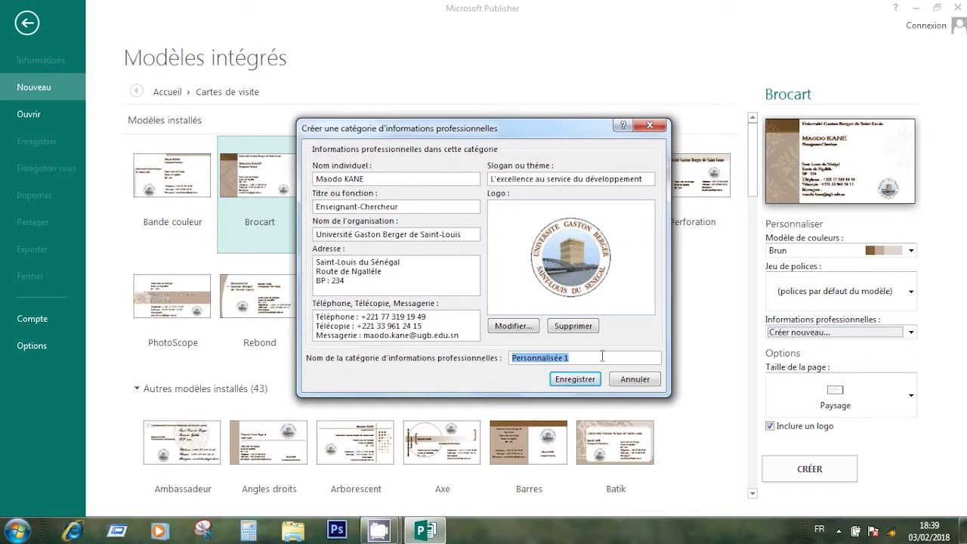
Cancel and restart creating the new business information set, repositioning its dialog
click(632, 379)
click(911, 334)
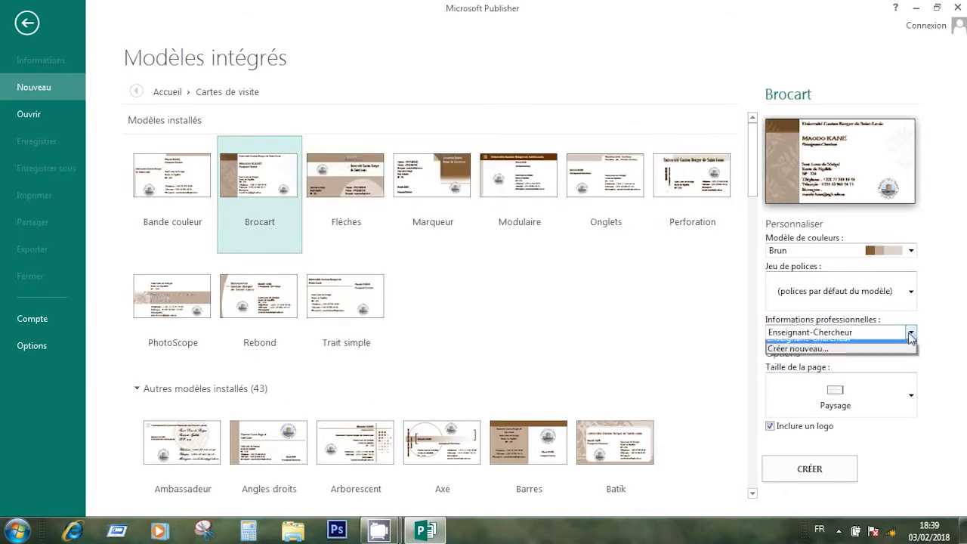
click(822, 353)
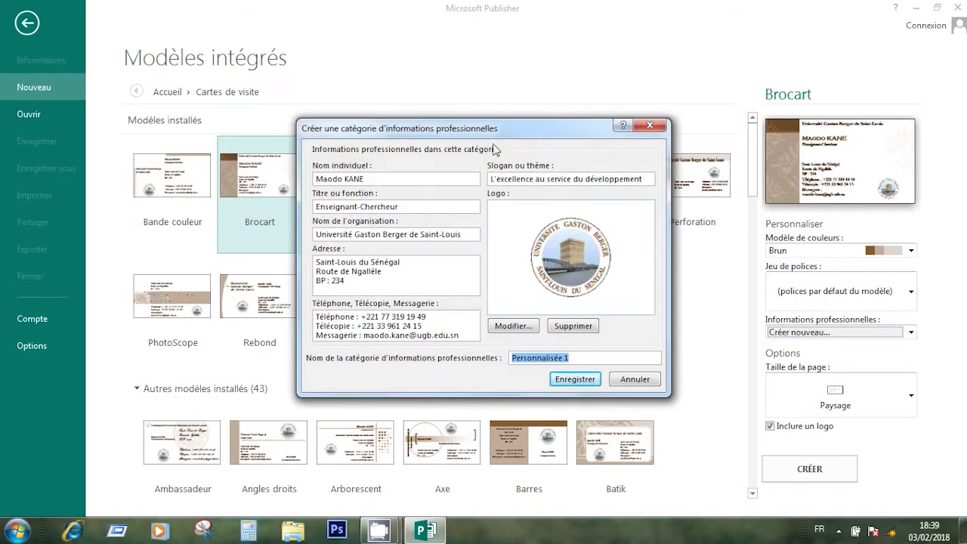
drag(482, 130, 497, 154)
Replace the job title with 'Point focal' and begin retyping the slogan as 'Pour vos besoins…'
drag(390, 199, 329, 201)
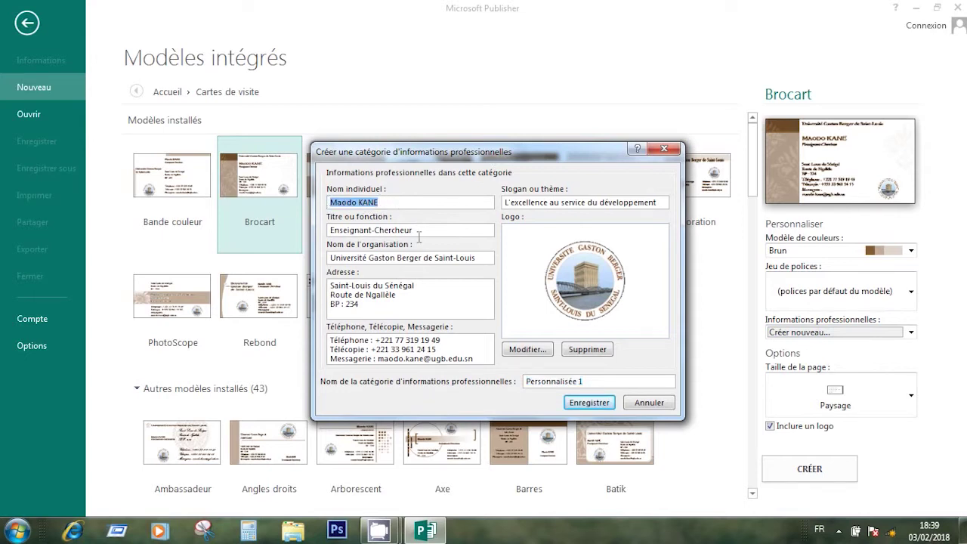
drag(435, 228, 326, 227)
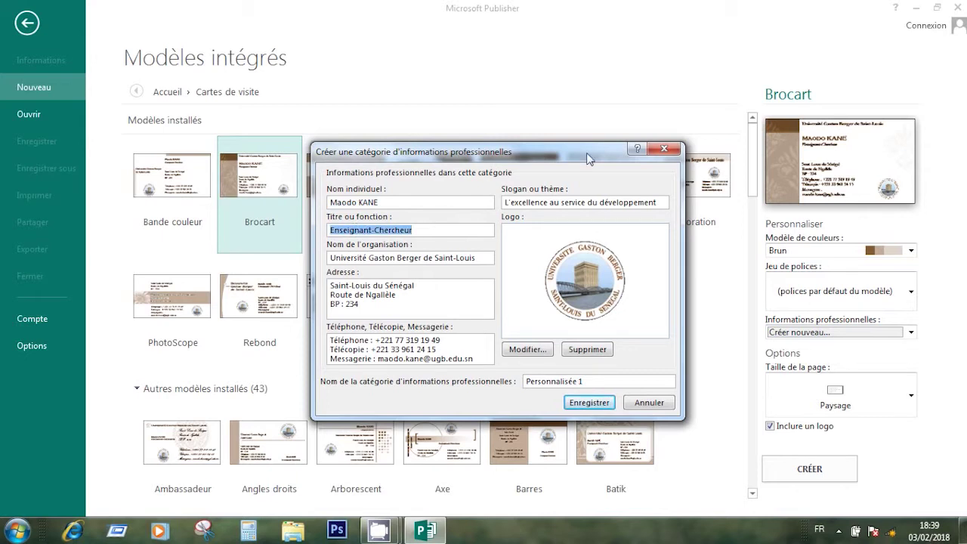
drag(520, 155, 543, 121)
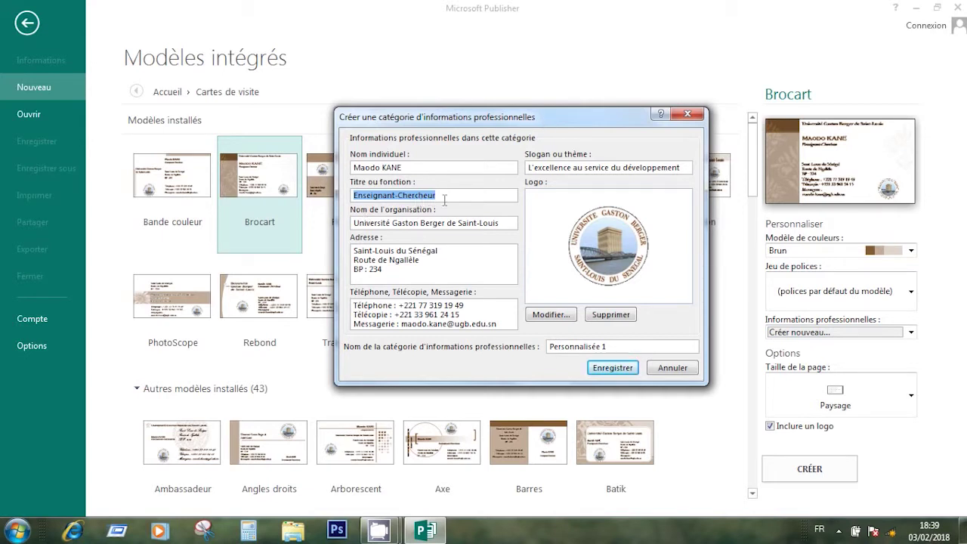
text(Point focal)
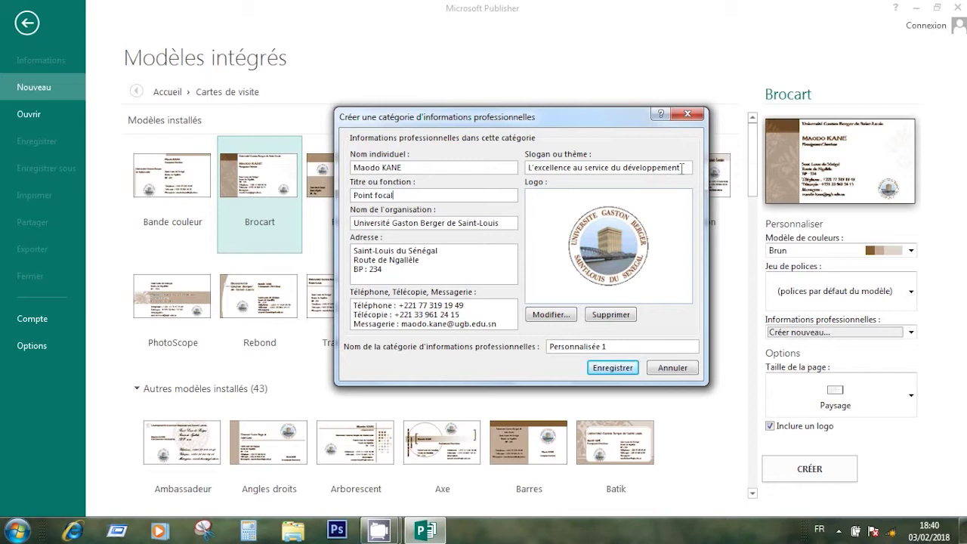
drag(683, 168, 519, 162)
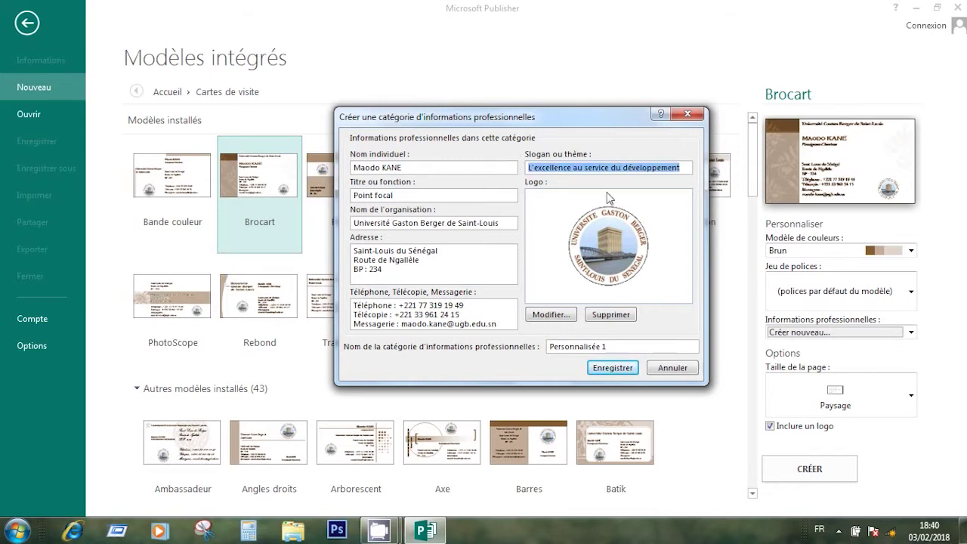
text(Pour vo)
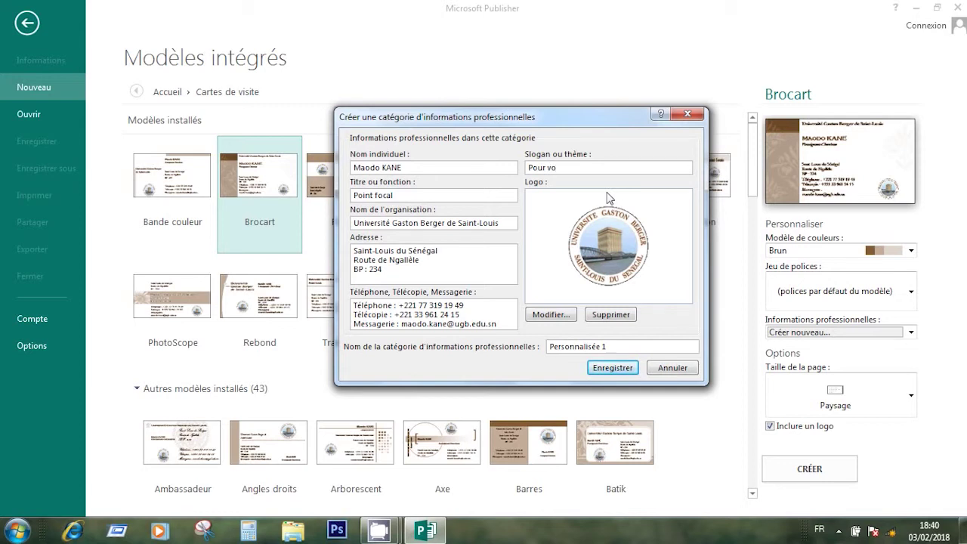
text(s besopi)
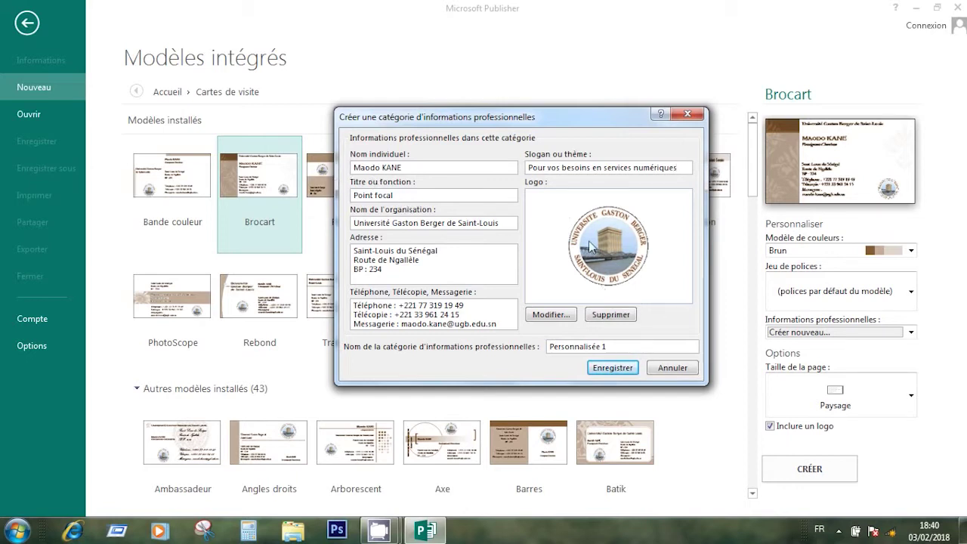
Replace the logo with 2V_logo_4 from Bureau > Mes projets > Vitrine Virtuelle > Logo 2V
click(546, 317)
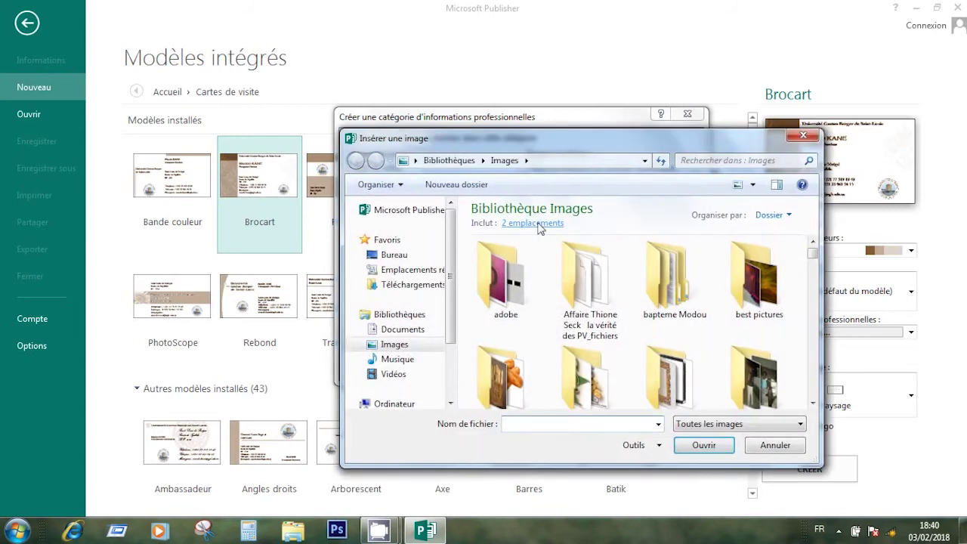
click(394, 255)
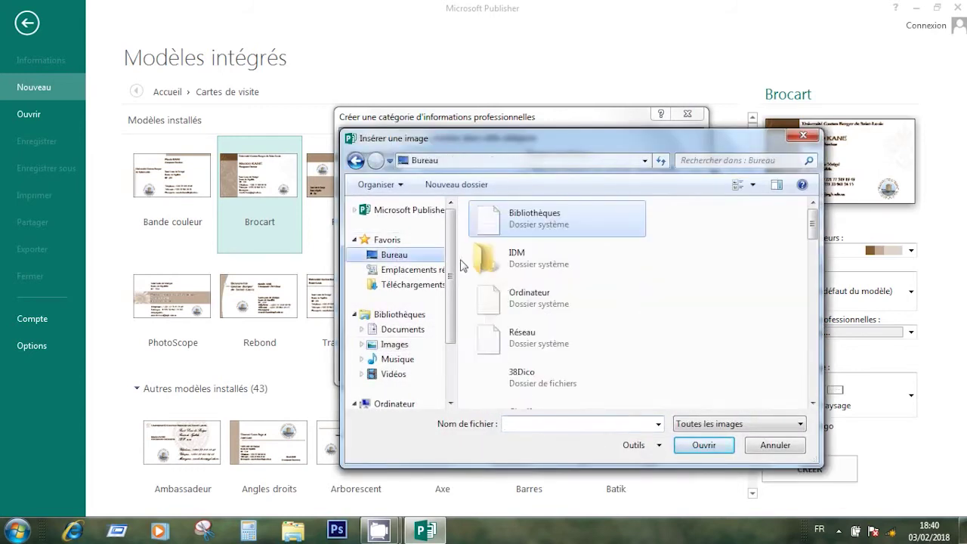
scroll(501, 253, down, 5)
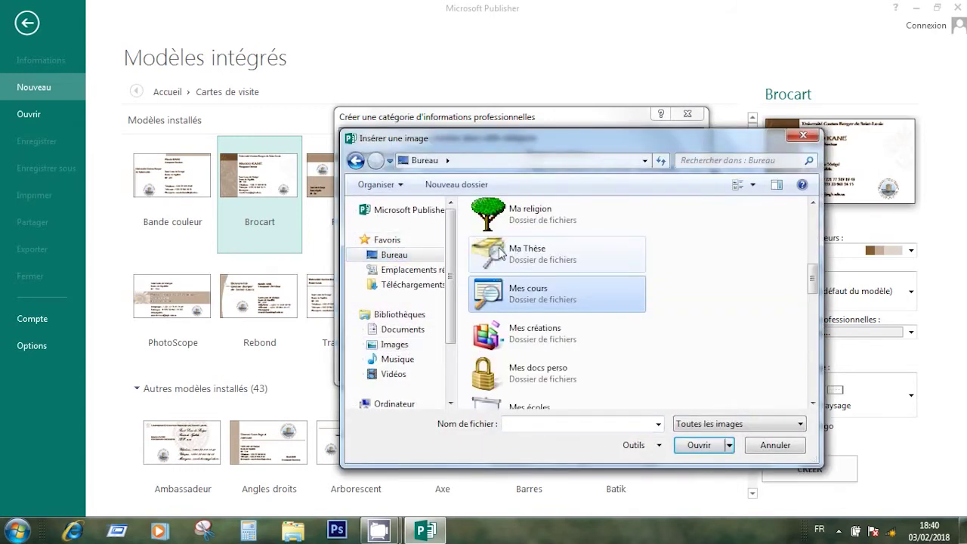
click(815, 403)
click(814, 403)
click(815, 403)
click(815, 403)
click(814, 403)
click(815, 402)
double_click(591, 343)
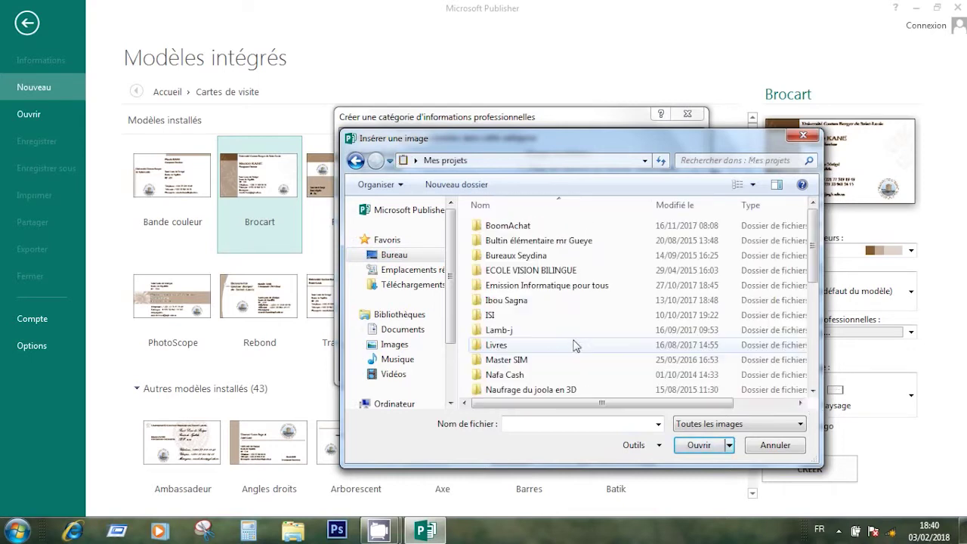
scroll(497, 370, down, 5)
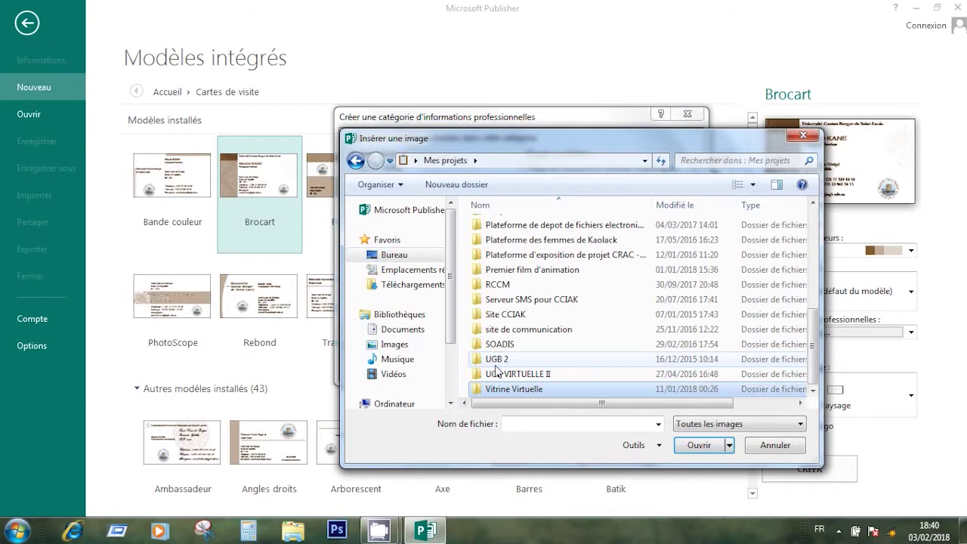
double_click(513, 390)
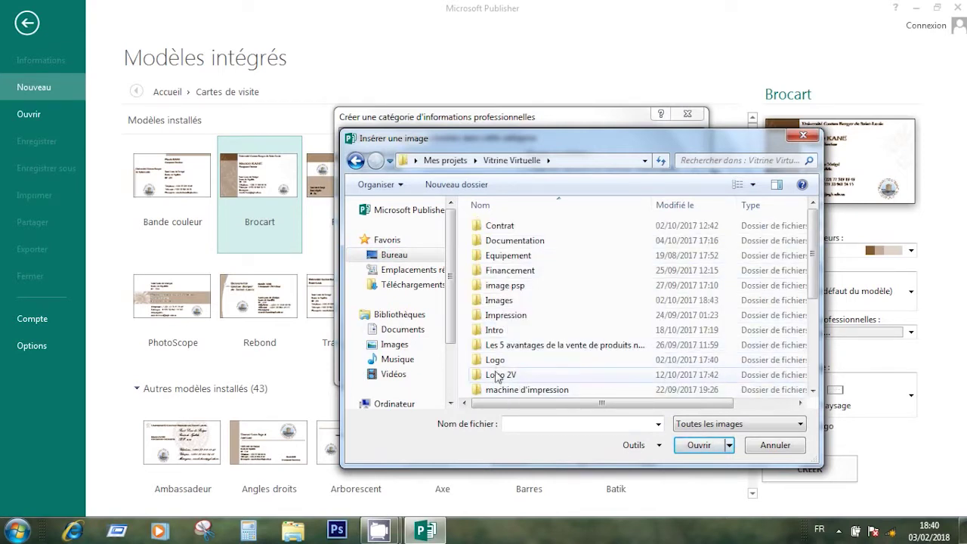
click(513, 376)
double_click(513, 376)
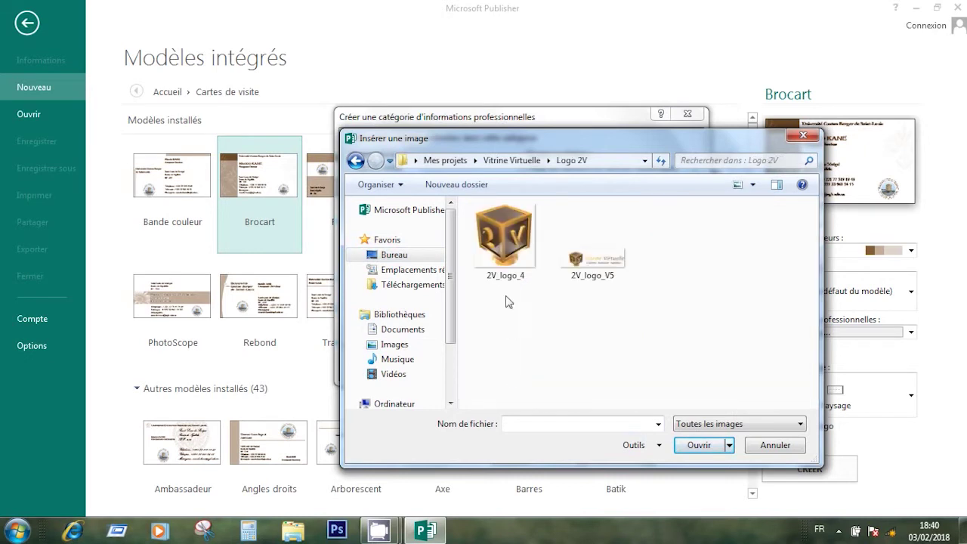
click(509, 259)
click(695, 446)
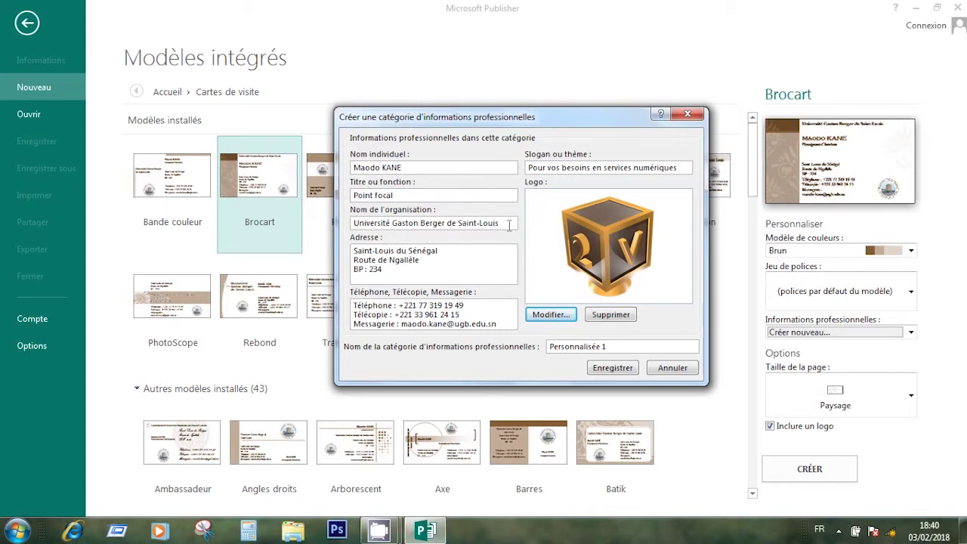
Rename the organisation to Vitrine Virtuelle and relabel the phone lines 'Portable :' and 'Bureau :'
drag(510, 225, 342, 218)
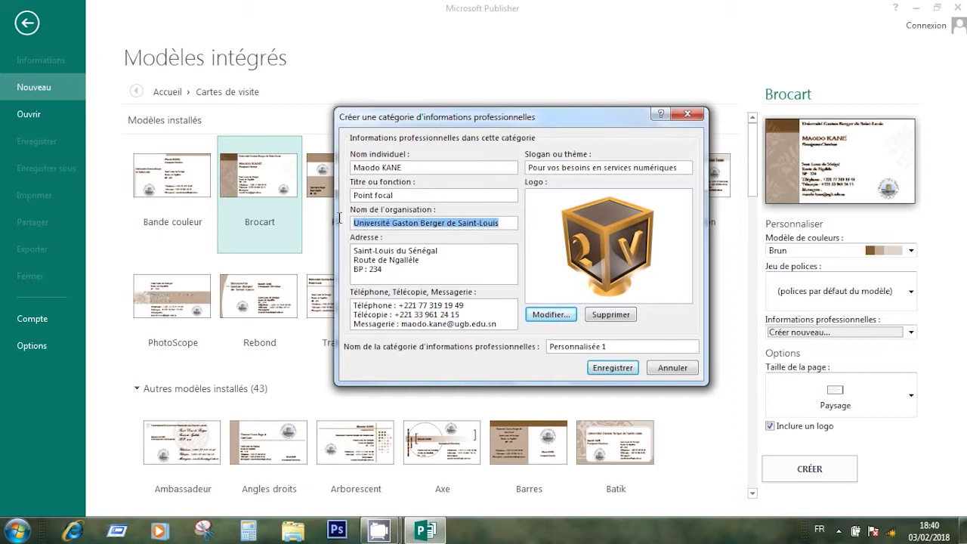
text(V)
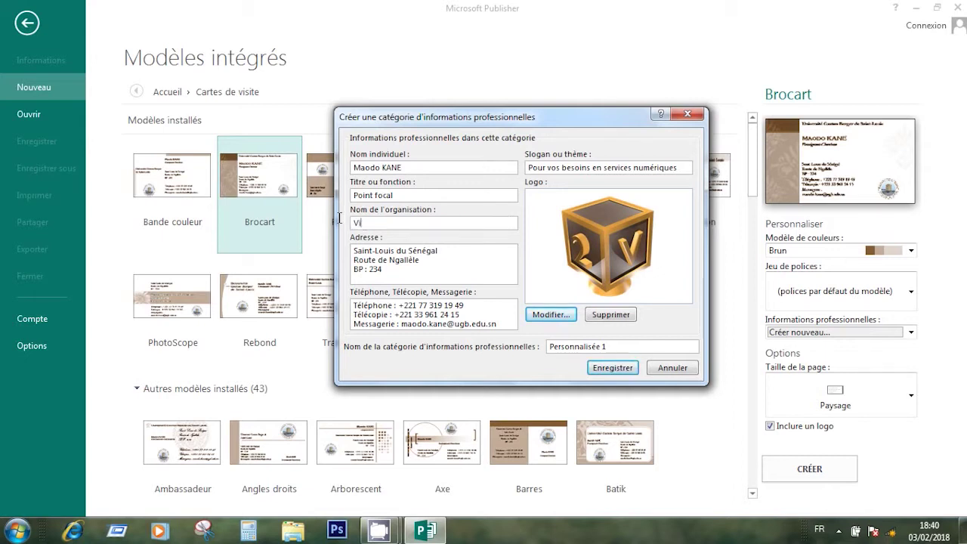
text(itrine Virtuelle)
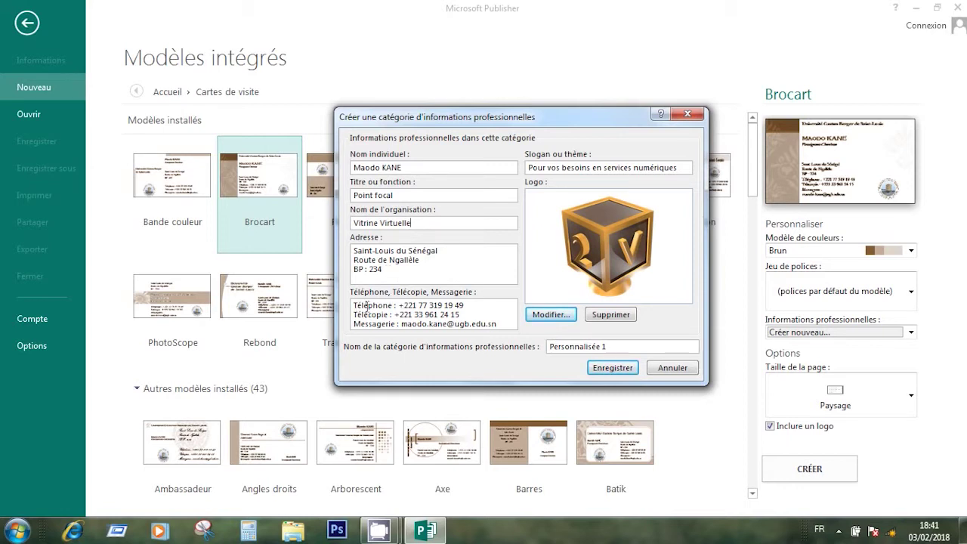
double_click(366, 305)
text(Portable :)
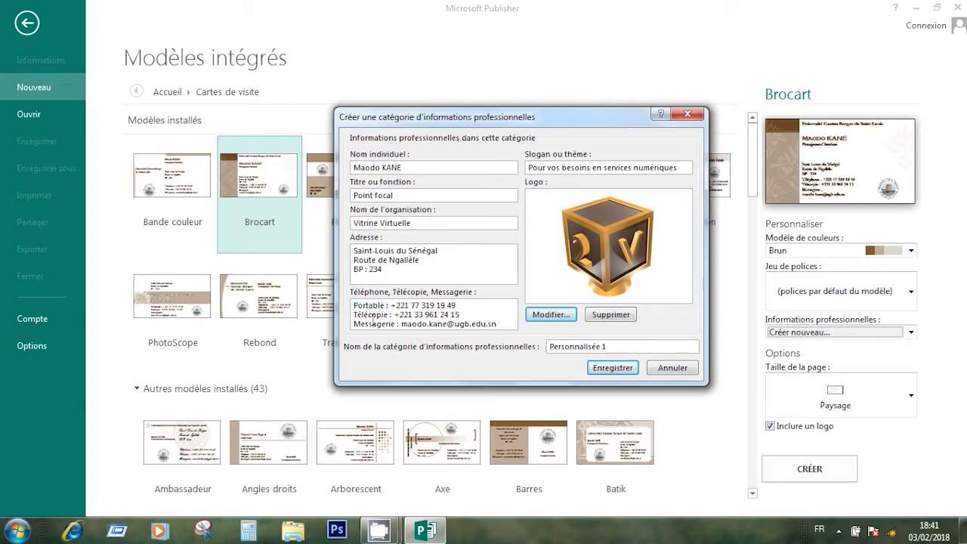
double_click(372, 315)
text(Bureau)
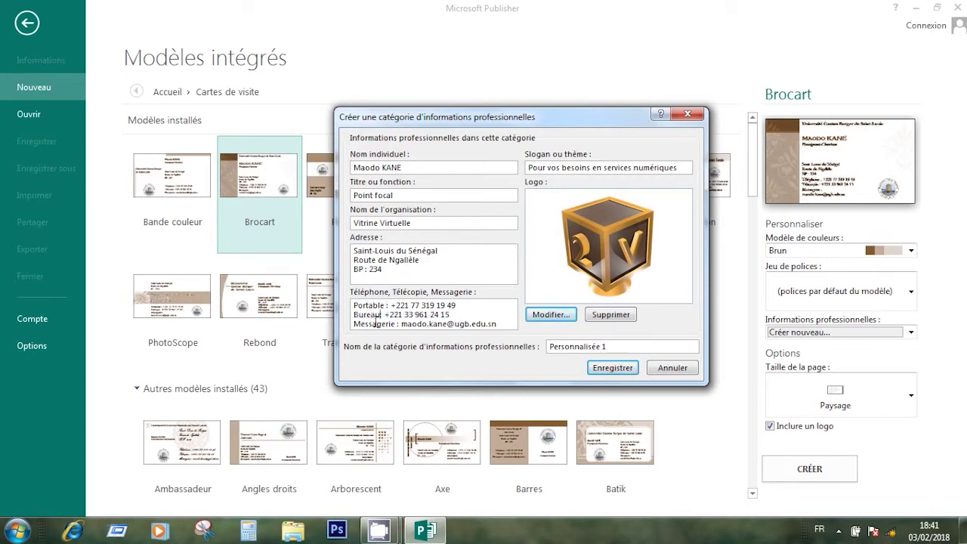
text(  :)
Change the e-mail address domain to vitrine-virtuelle.com
key(BackSpace)
key(BackSpace)
key(BackSpace)
key(BackSpace)
key(BackSpace)
key(BackSpace)
key(BackSpace)
key(BackSpace)
key(BackSpace)
key(BackSpace)
text(vitrine-virtuelle.com)
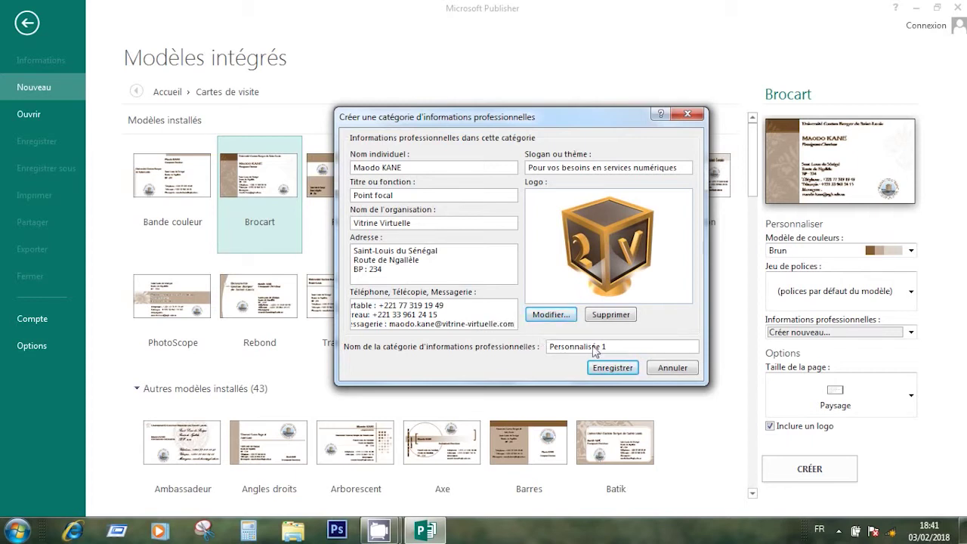
drag(615, 347, 523, 331)
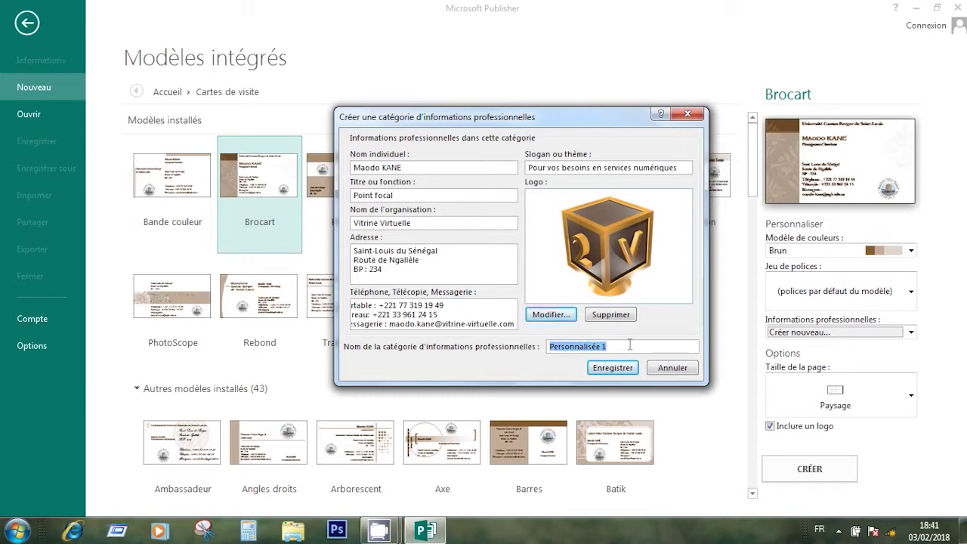
Name the information set Vitrine-Virtuelle and save it
text(V)
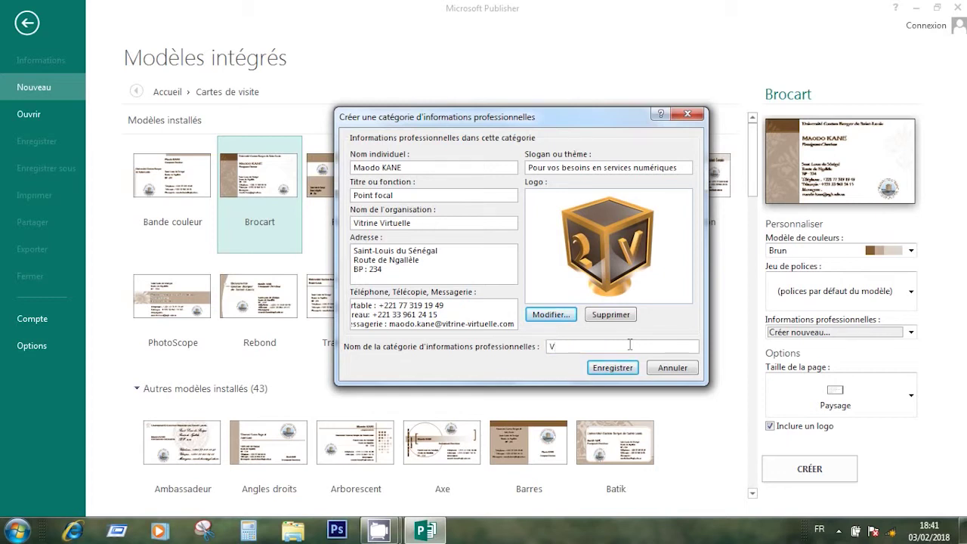
text(itrine-Virtuelle)
drag(564, 130, 526, 115)
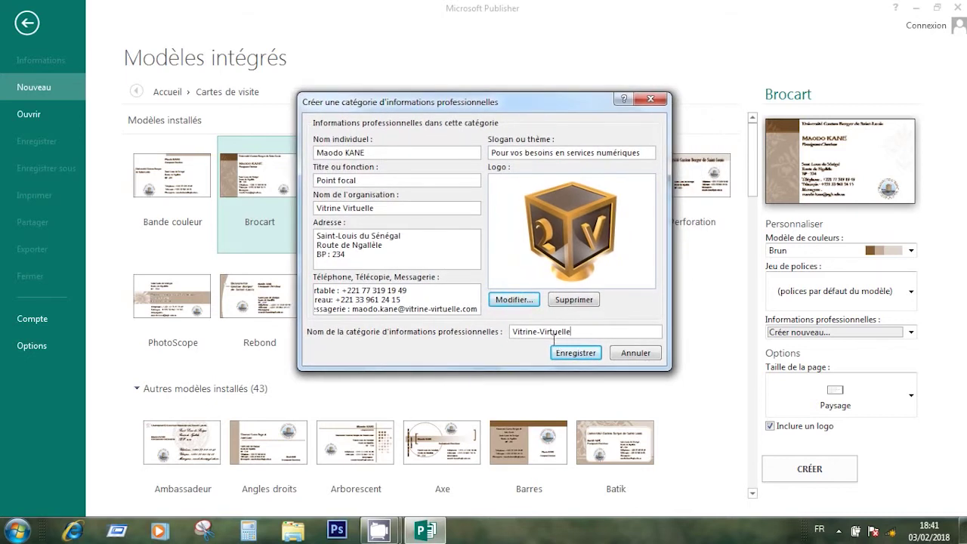
click(575, 360)
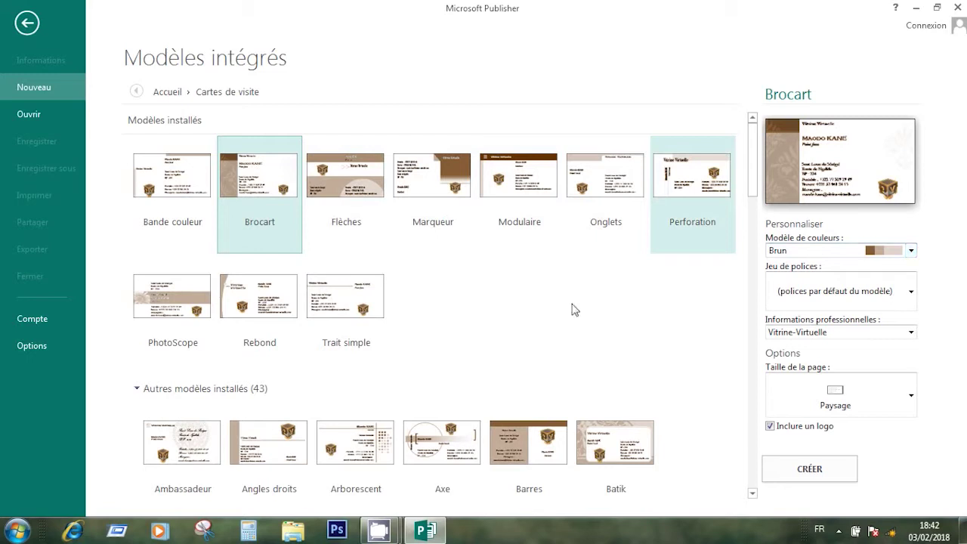
click(911, 251)
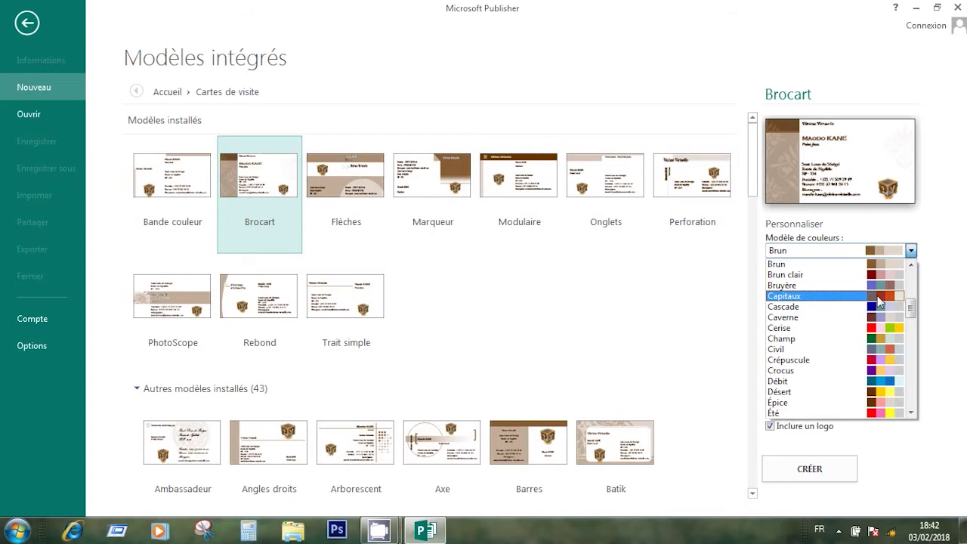
Try the Capitaux colour scheme, then apply Agrume to the business card templates
click(880, 296)
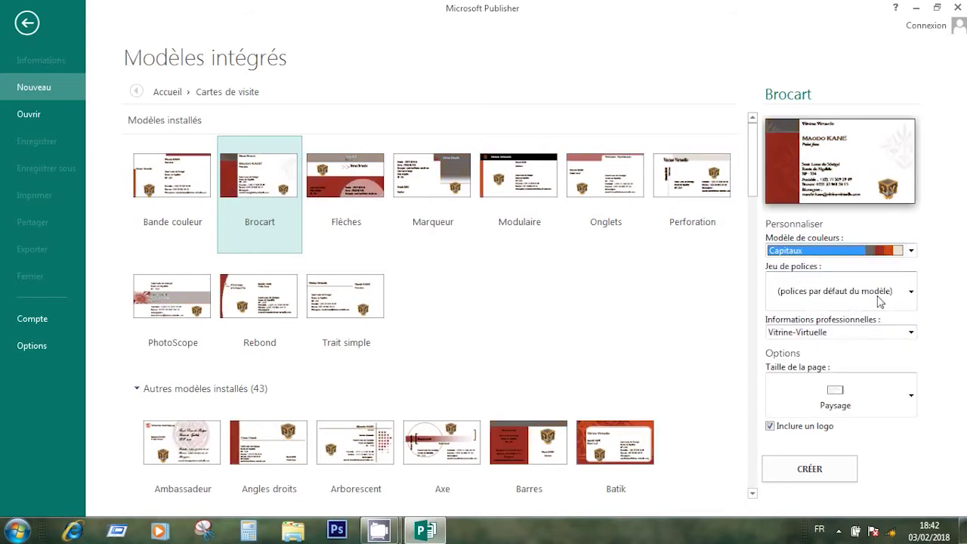
click(911, 252)
scroll(913, 299, up, 7)
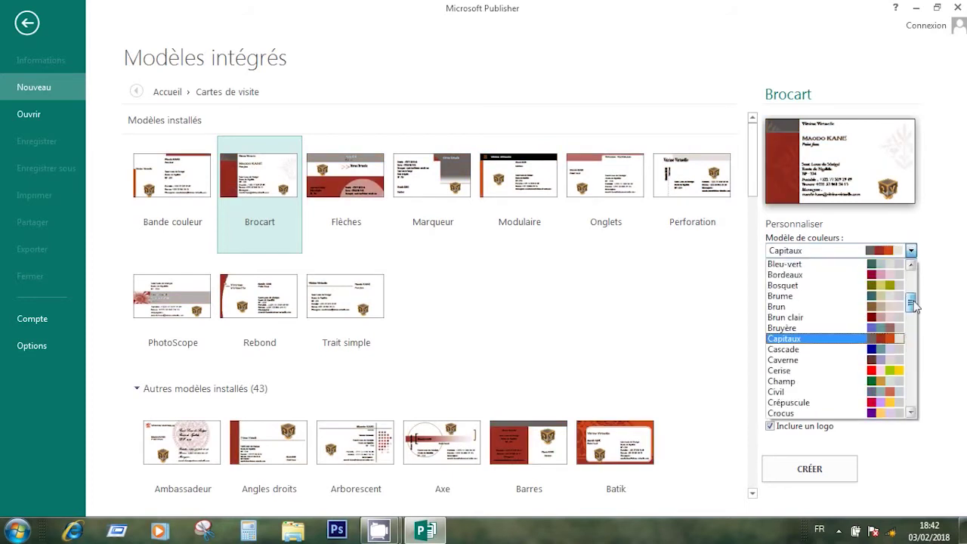
drag(913, 285, 913, 282)
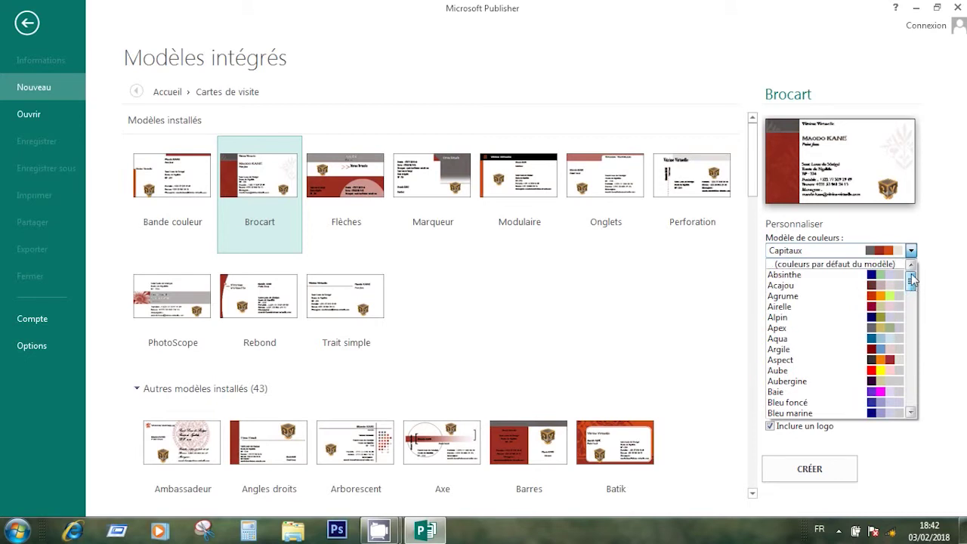
click(894, 296)
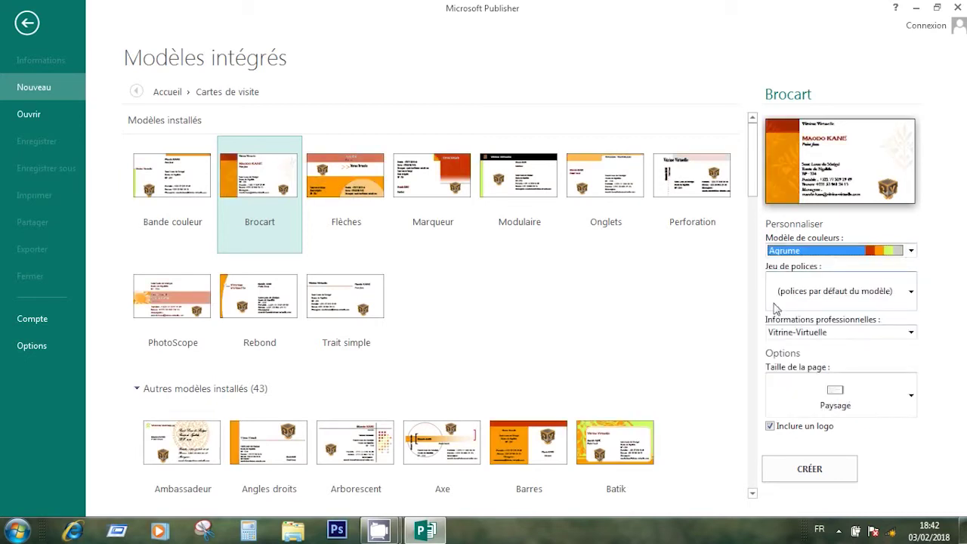
scroll(755, 193, down, 2)
drag(754, 193, 769, 305)
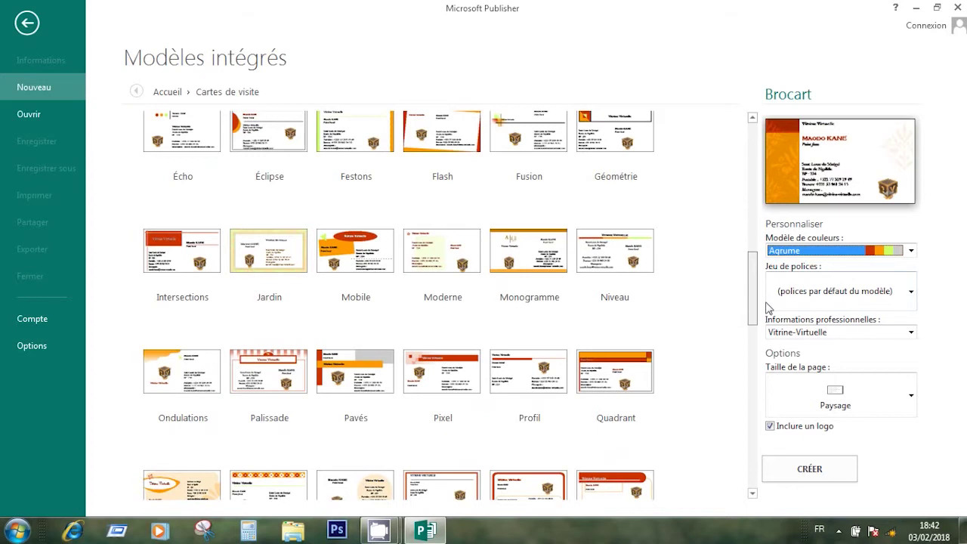
Choose the Pavés template and, after previewing Brun and Capitaux, settle on the Aspect colour scheme
drag(766, 303, 767, 306)
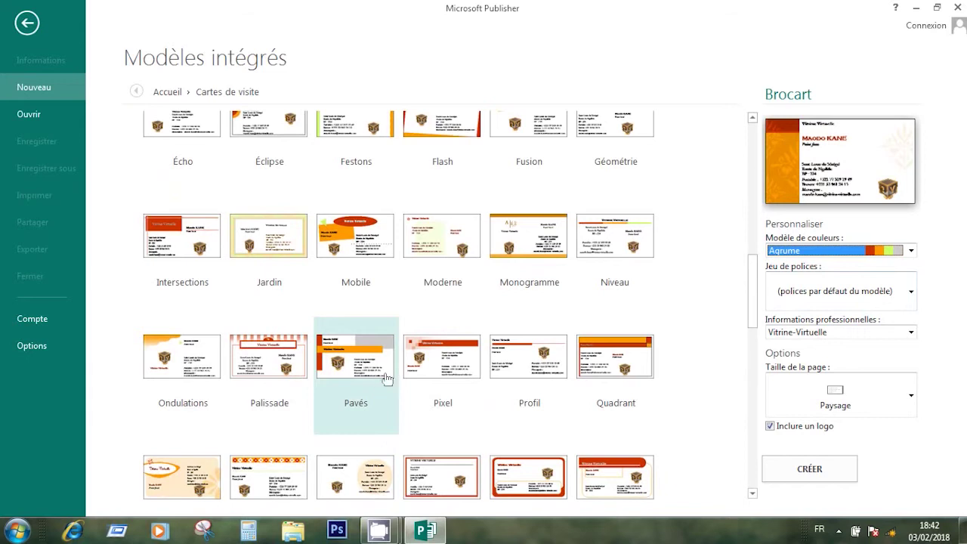
click(347, 364)
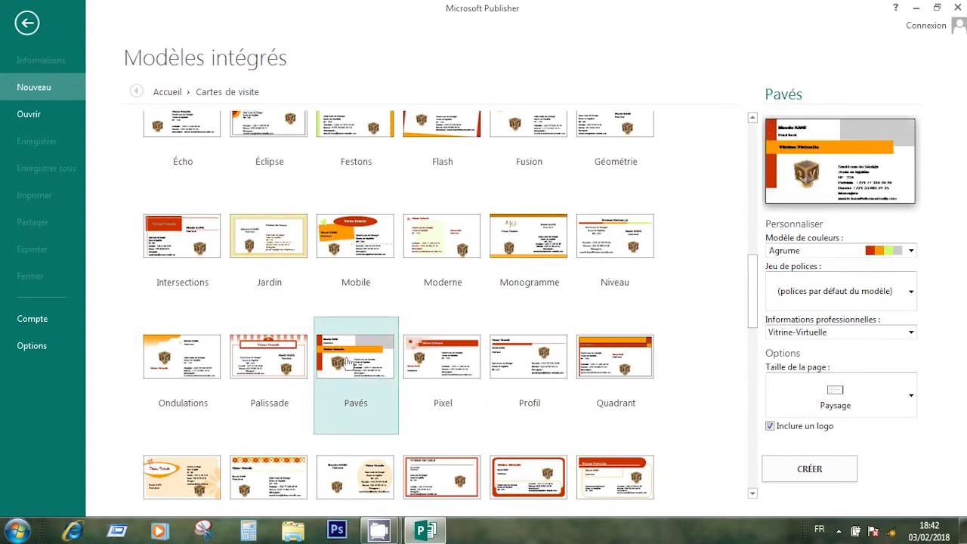
click(912, 252)
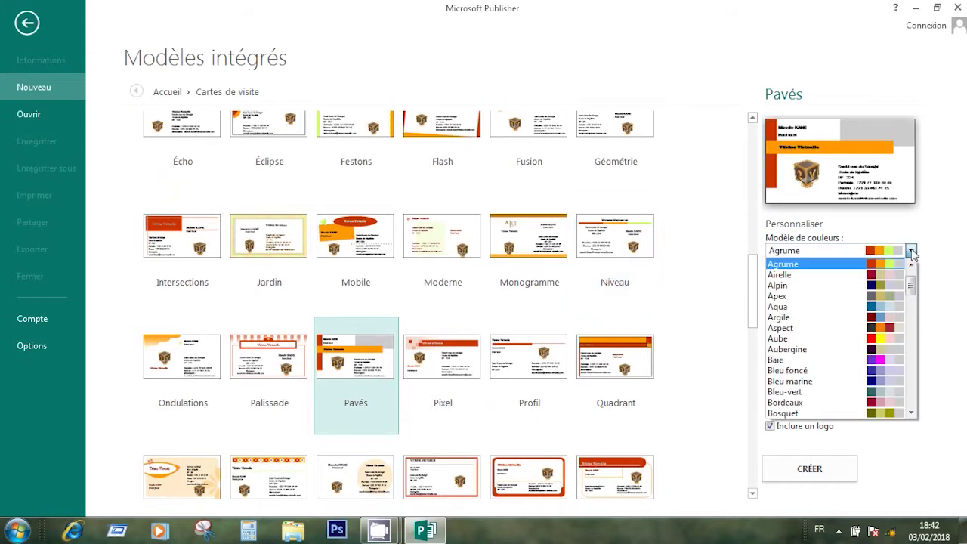
click(886, 328)
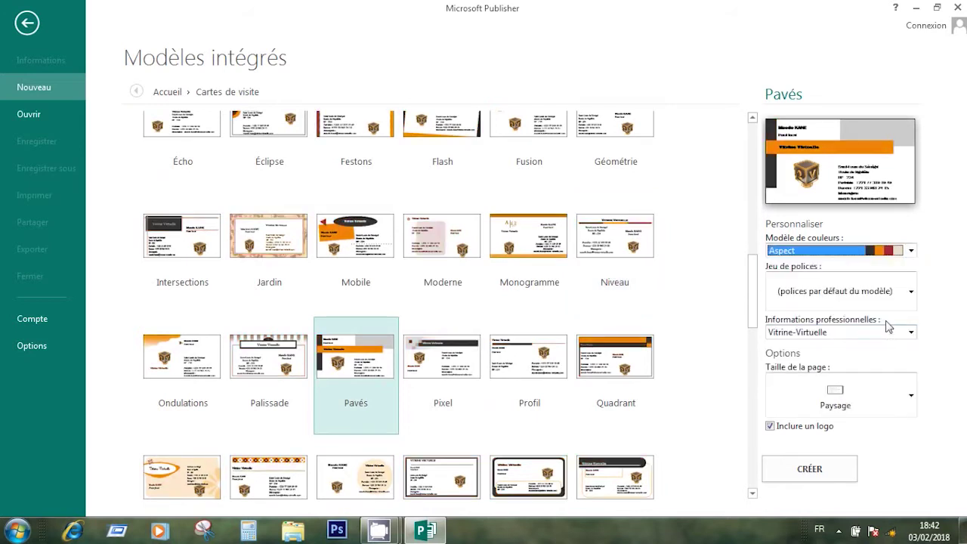
click(912, 250)
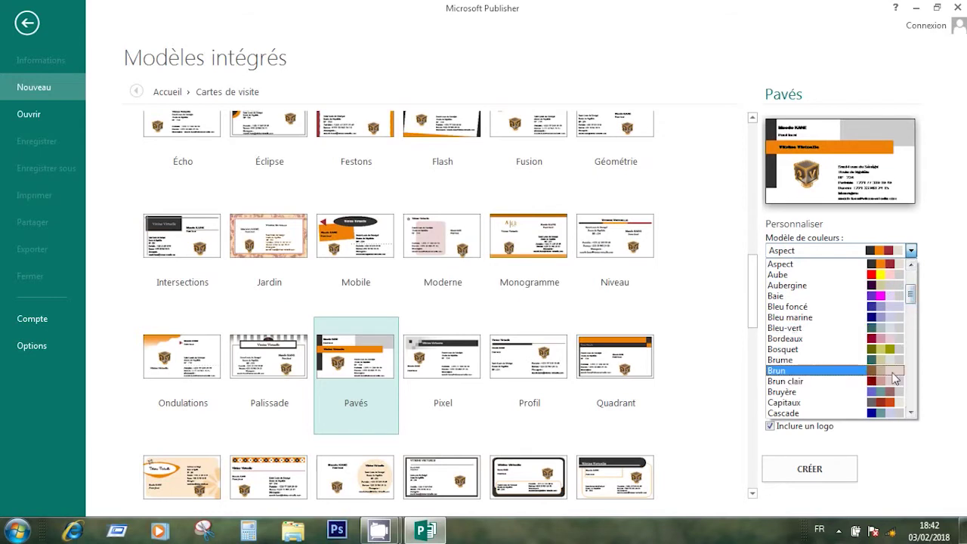
click(894, 380)
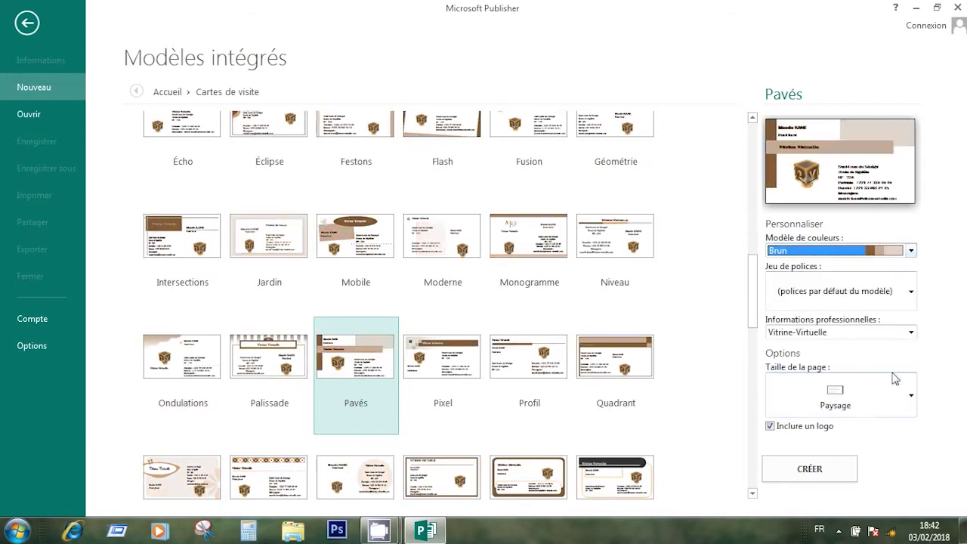
click(911, 250)
click(890, 299)
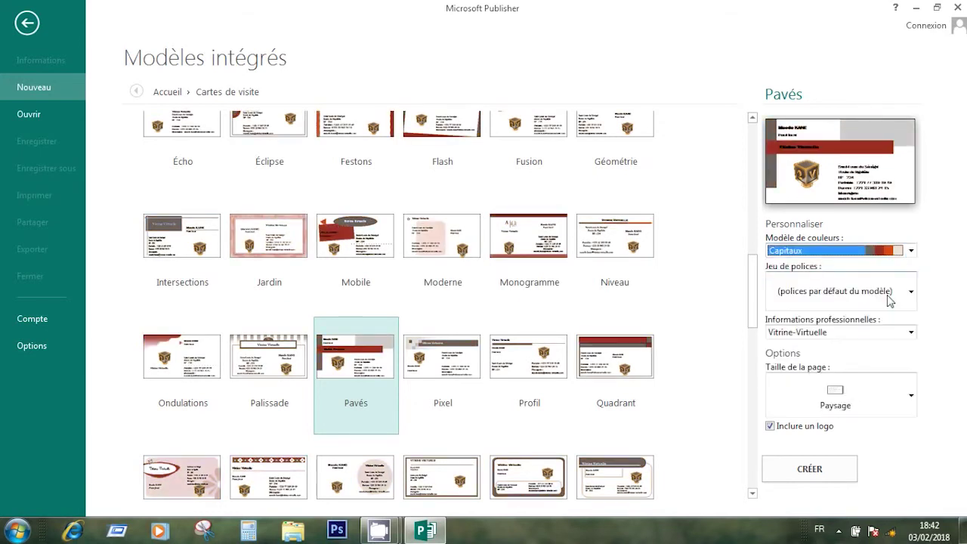
click(912, 252)
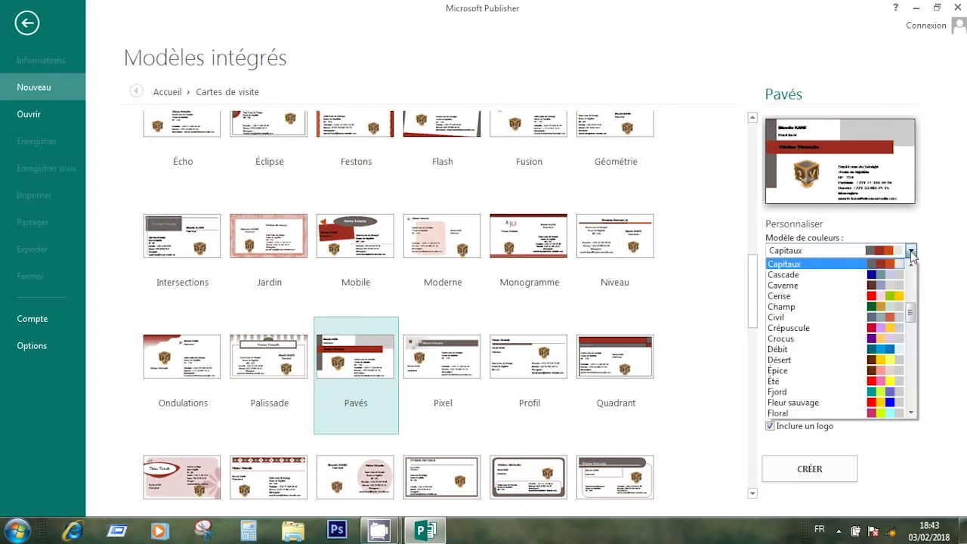
drag(912, 312, 919, 280)
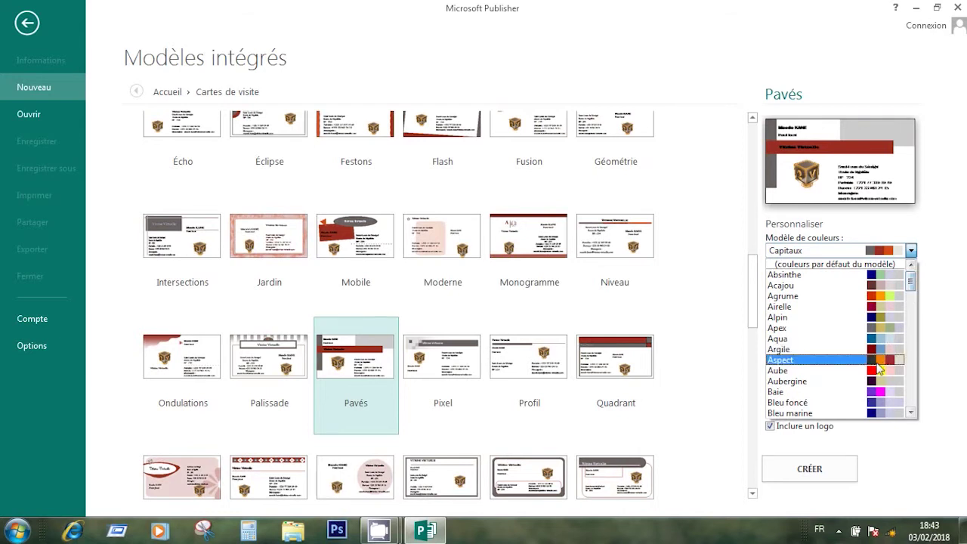
click(881, 360)
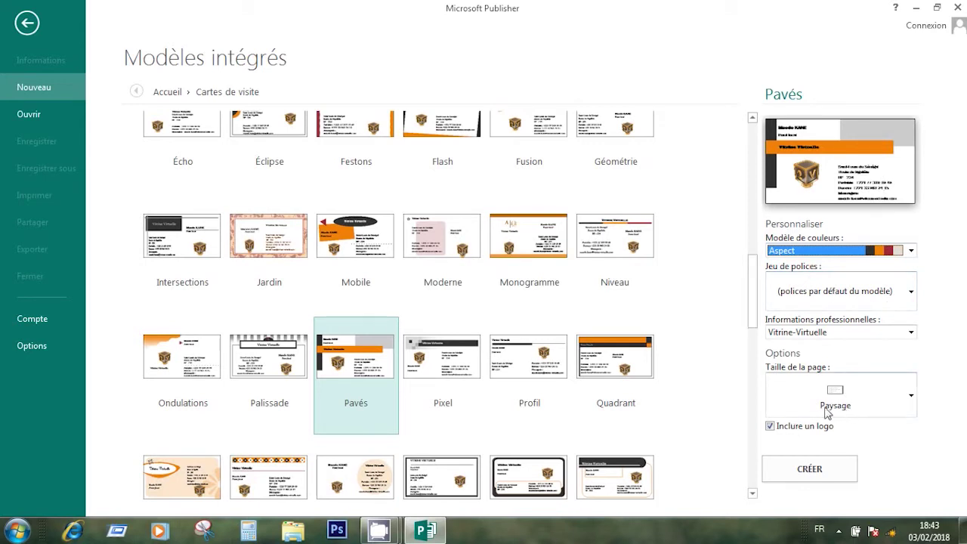
Keep Inclure un logo checked and create the Pavés business card publication
click(771, 426)
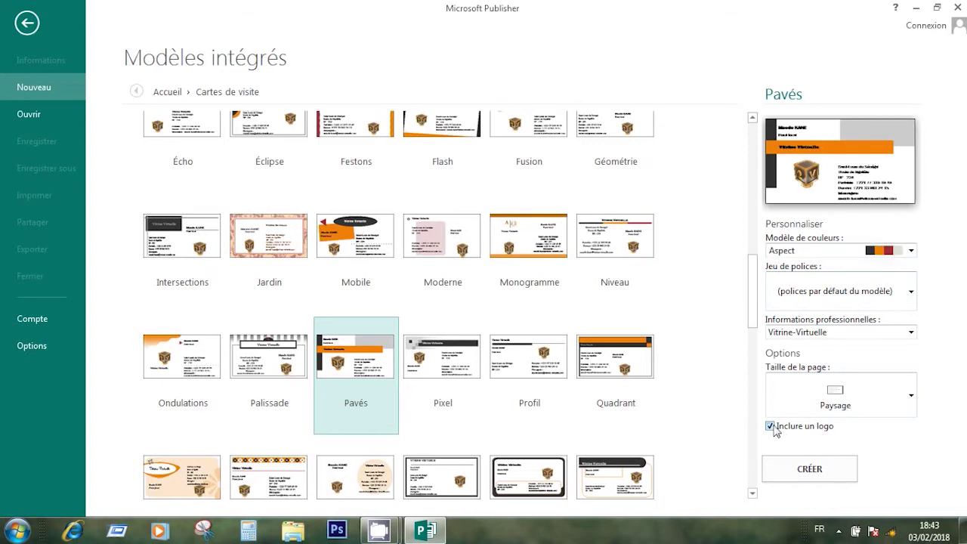
click(771, 426)
click(827, 477)
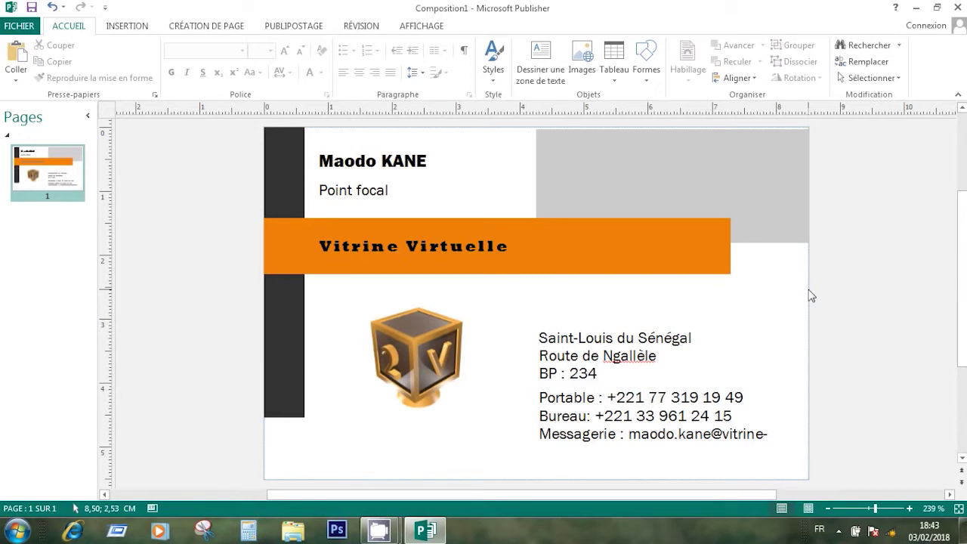
Bring the whole new Pavés card into view, showing the Vitrine Virtuelle details and 2V cube logo
scroll(962, 295, up, 1)
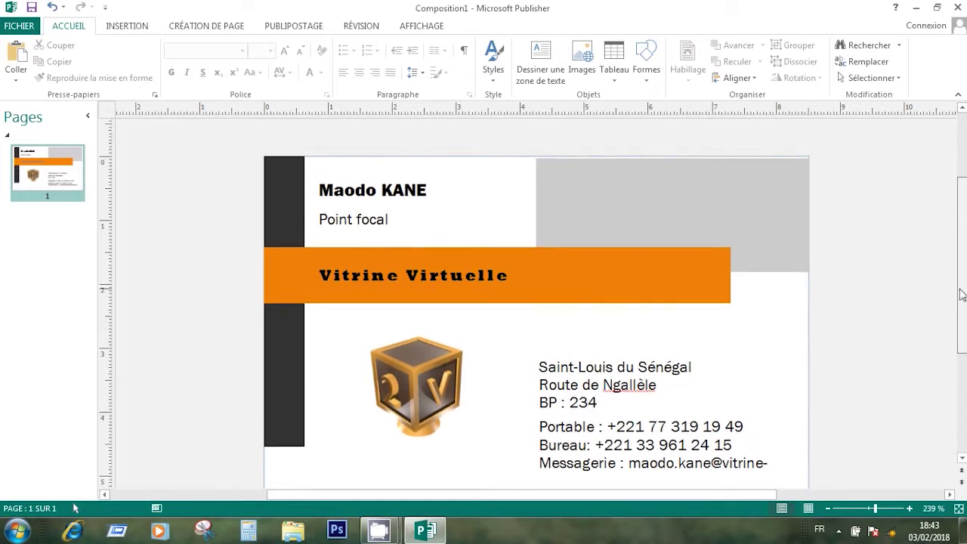
scroll(962, 295, down, 2)
drag(961, 306, 960, 307)
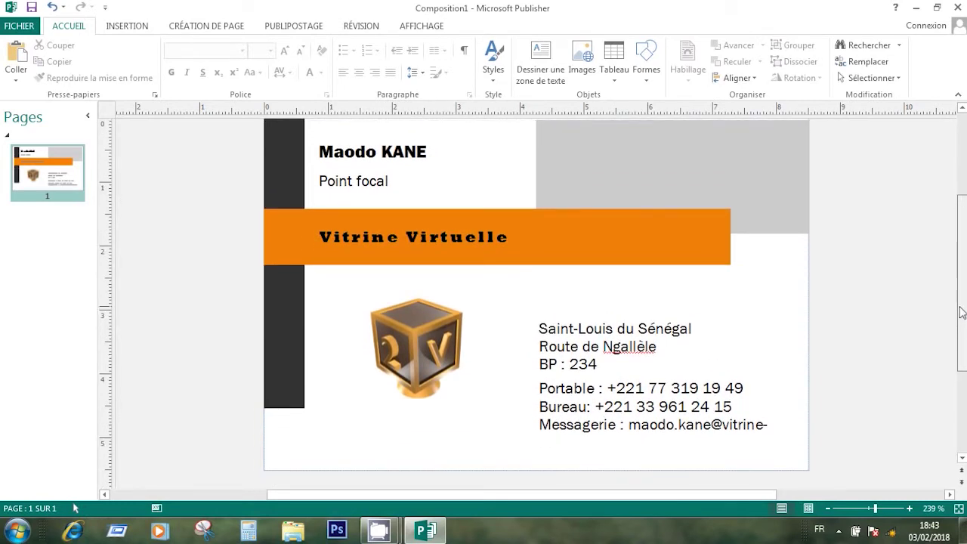
mouse_move(962, 312)
mouse_down()
mouse_move(960, 240)
mouse_move(949, 321)
mouse_move(952, 309)
mouse_up()
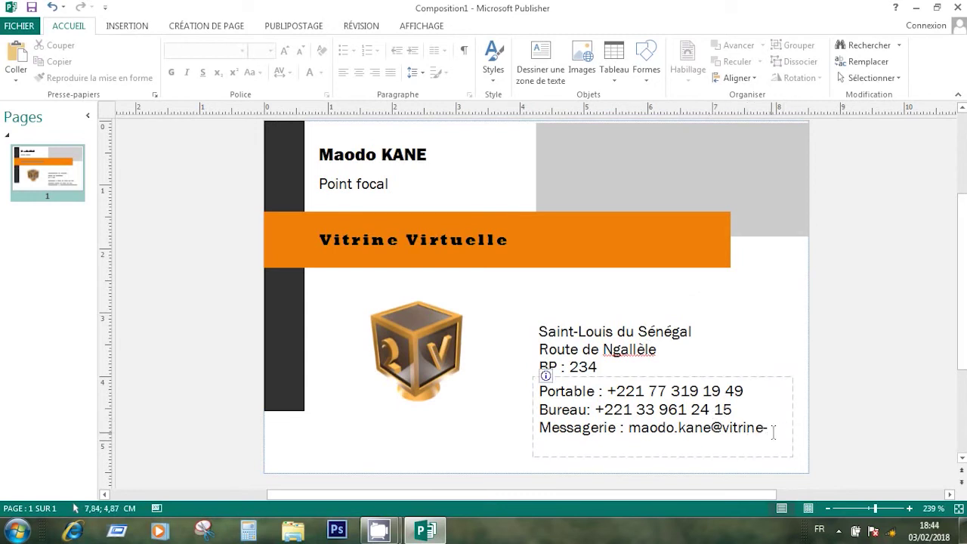
Drag the left edges of the address and phone/e-mail boxes leftward so the e-mail fits one line
click(584, 348)
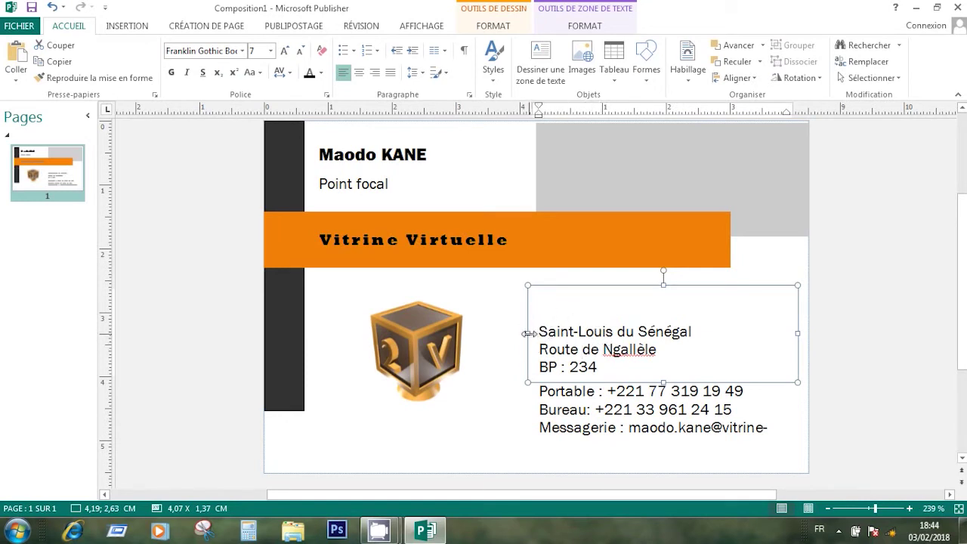
drag(528, 334, 501, 330)
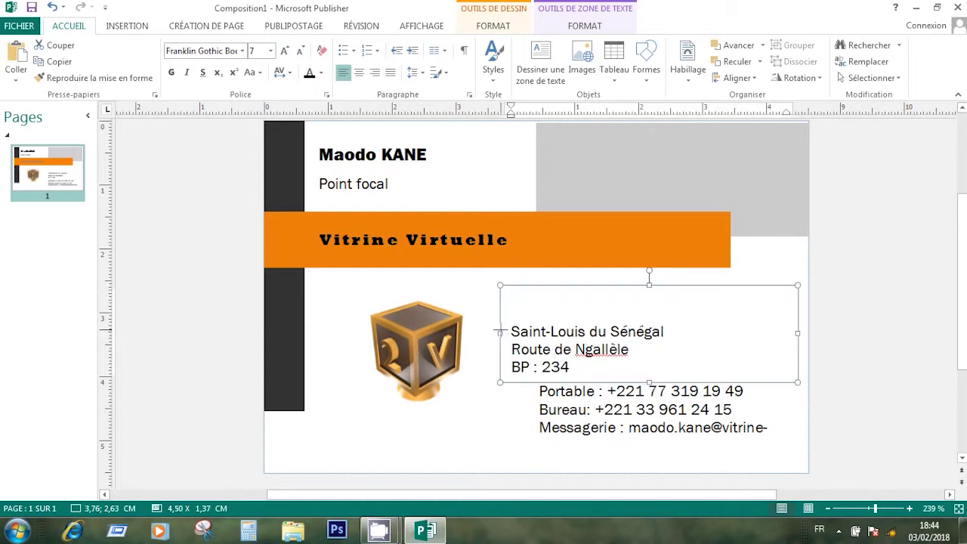
click(617, 421)
drag(526, 414, 474, 415)
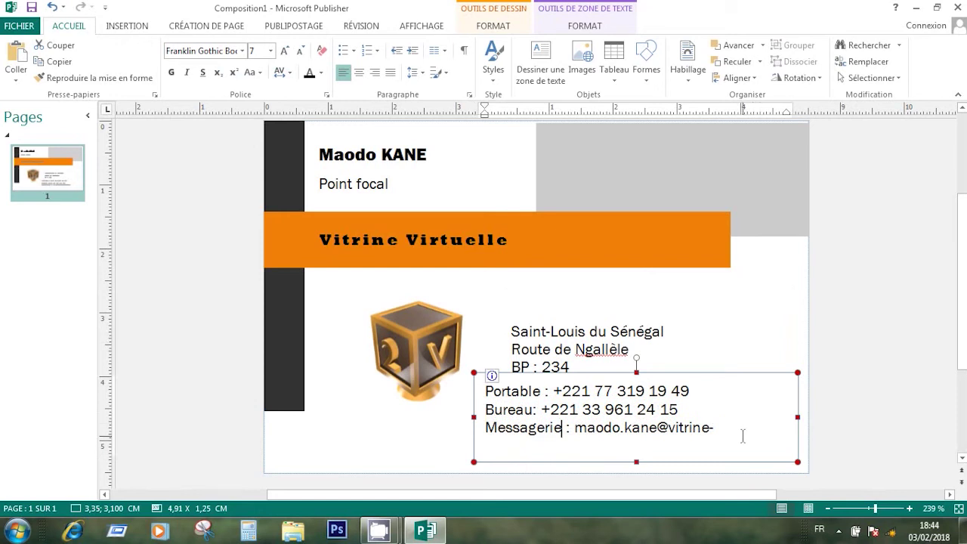
drag(474, 416, 446, 416)
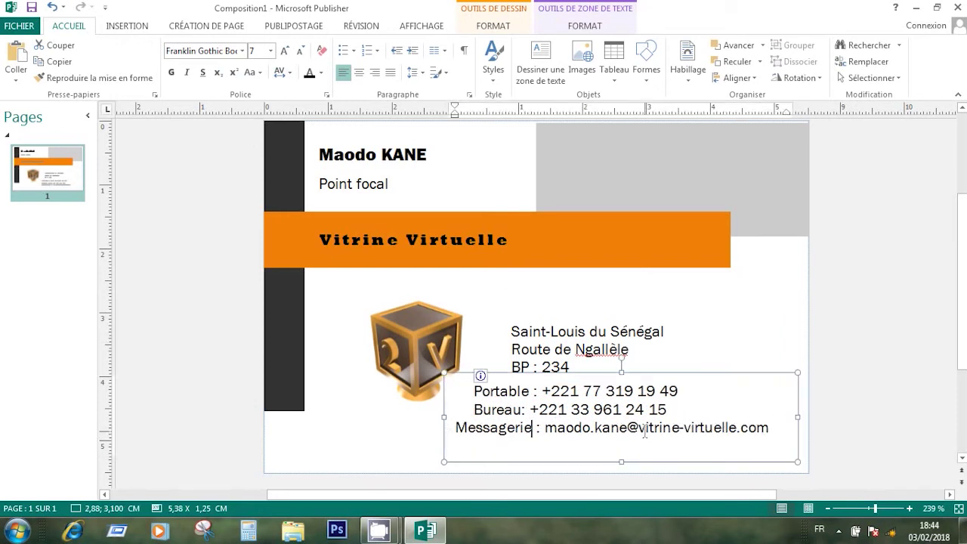
Narrow the 2V cube logo from its right side
click(427, 333)
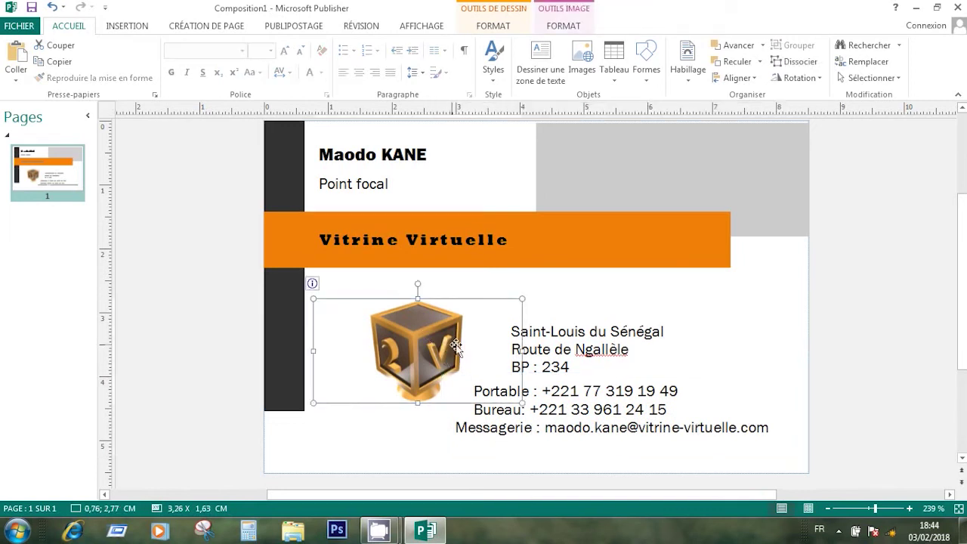
drag(523, 350, 450, 349)
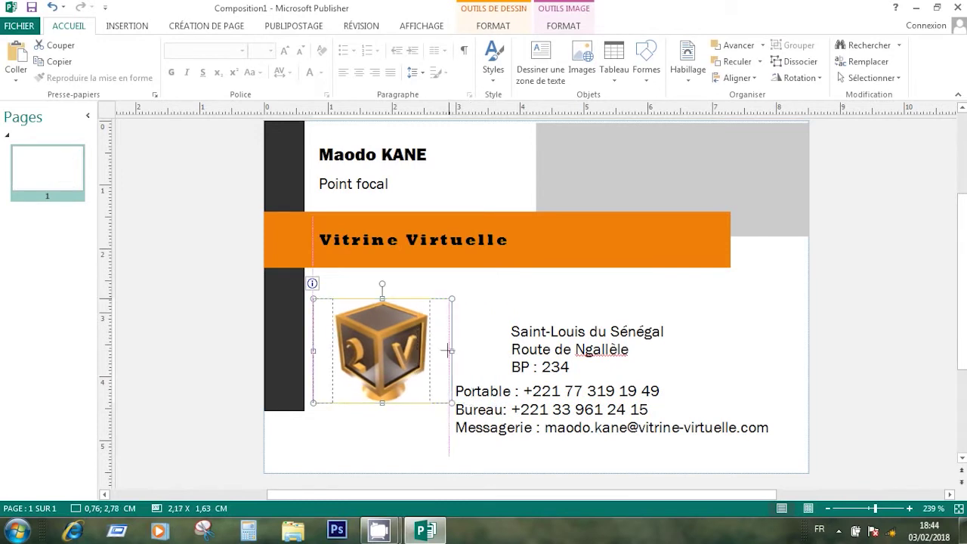
click(414, 463)
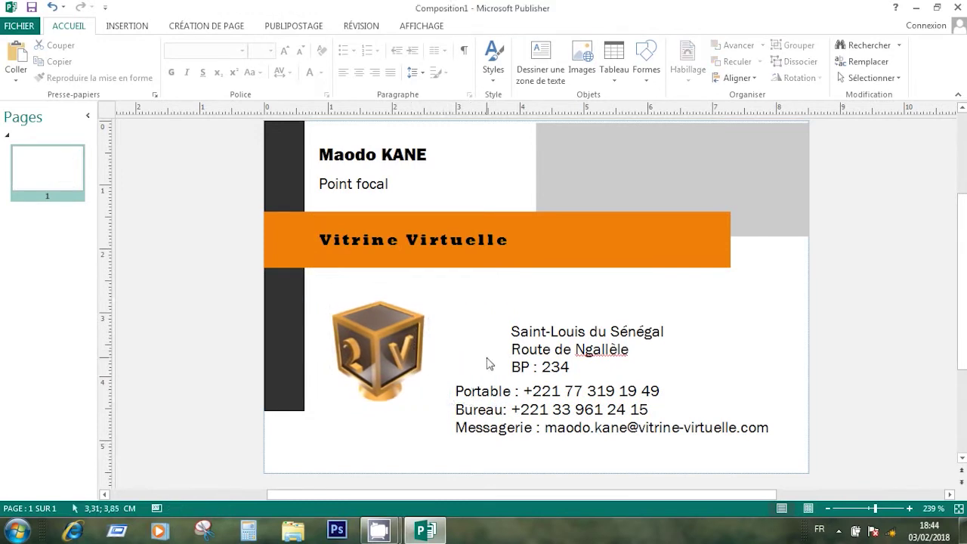
Extend the address box further left and shorten it from the bottom so it sits higher
click(574, 331)
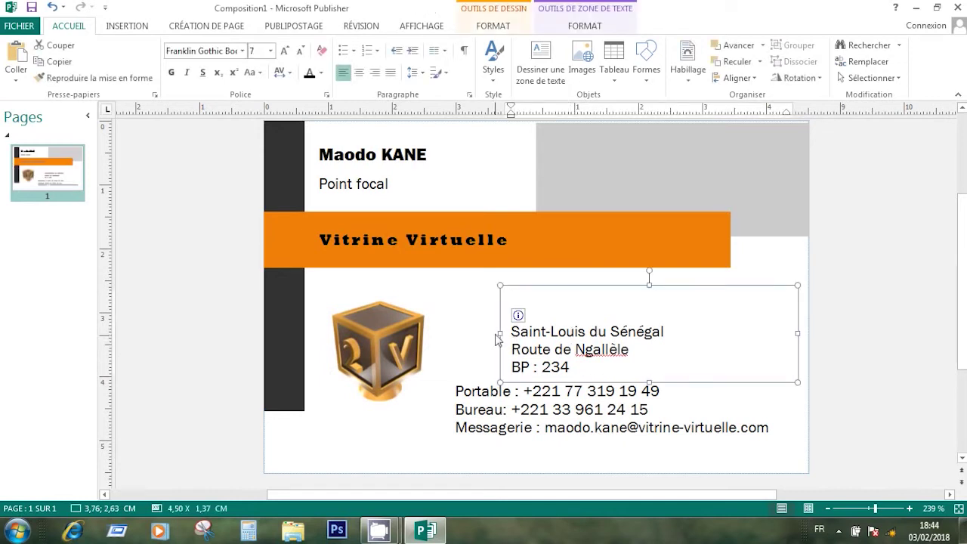
drag(500, 332, 454, 334)
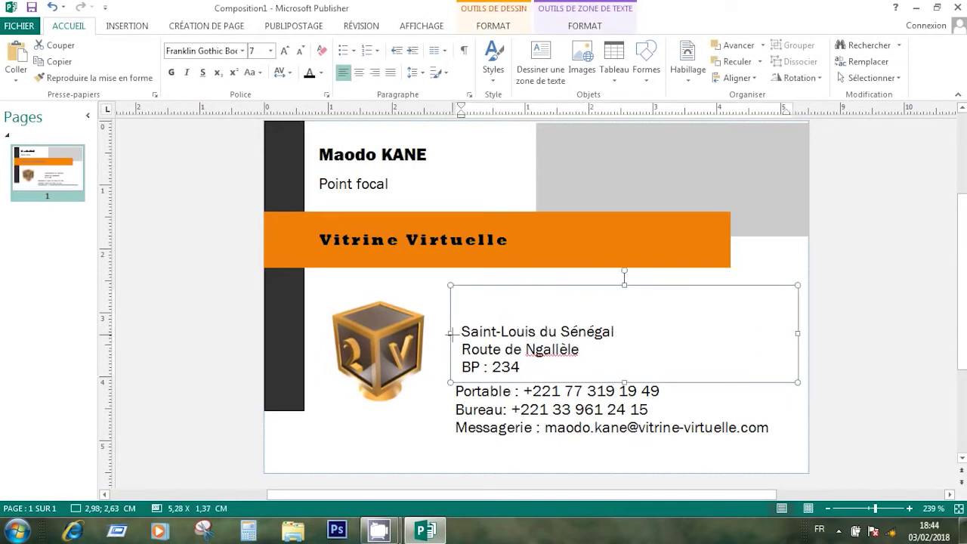
click(848, 398)
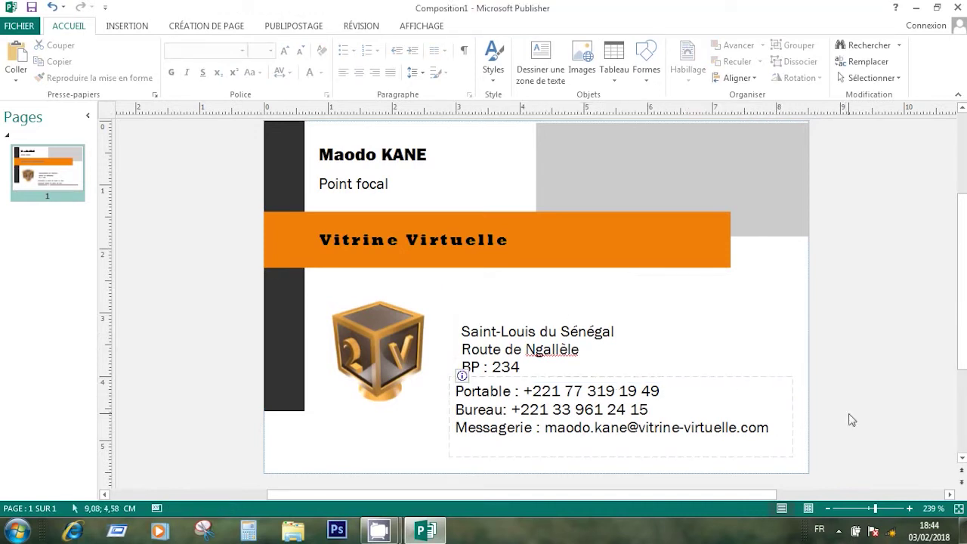
click(590, 343)
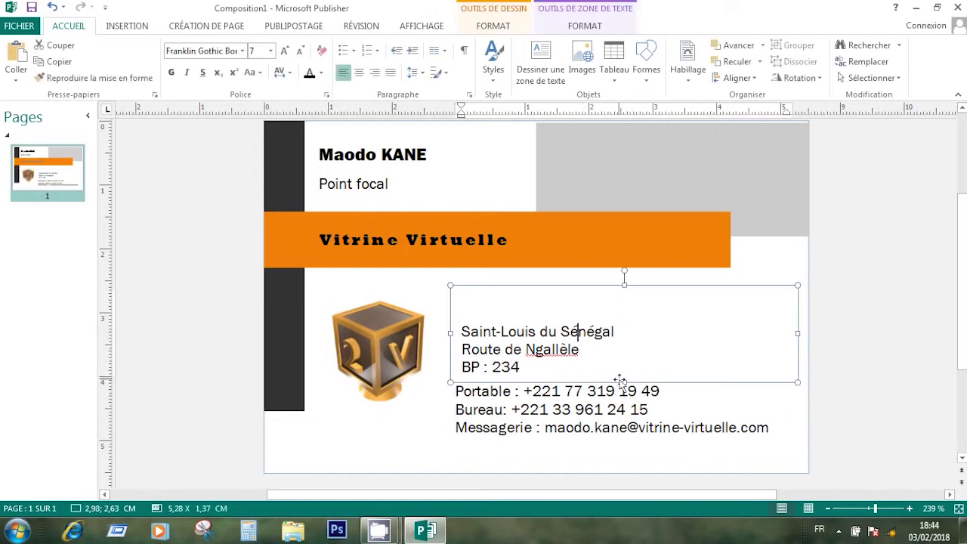
drag(623, 382, 623, 370)
click(877, 413)
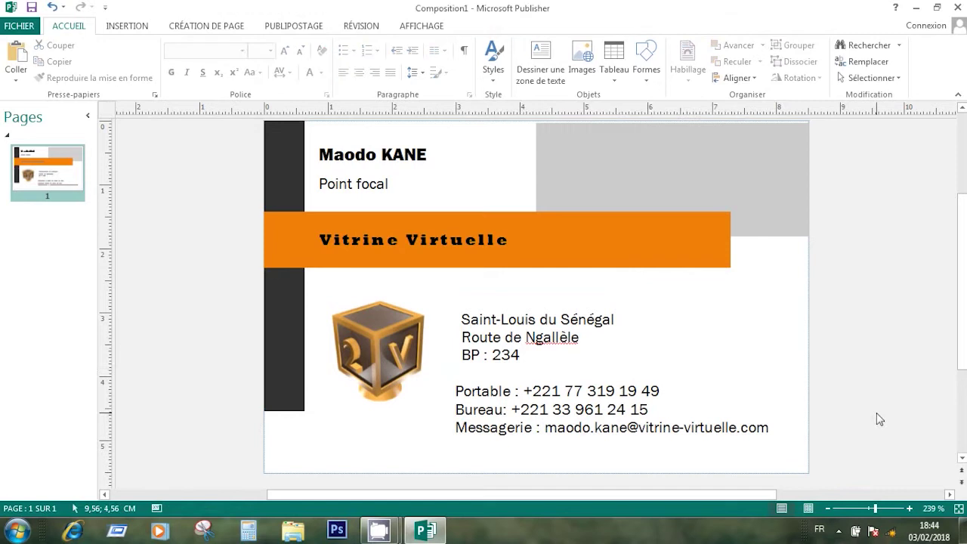
click(550, 349)
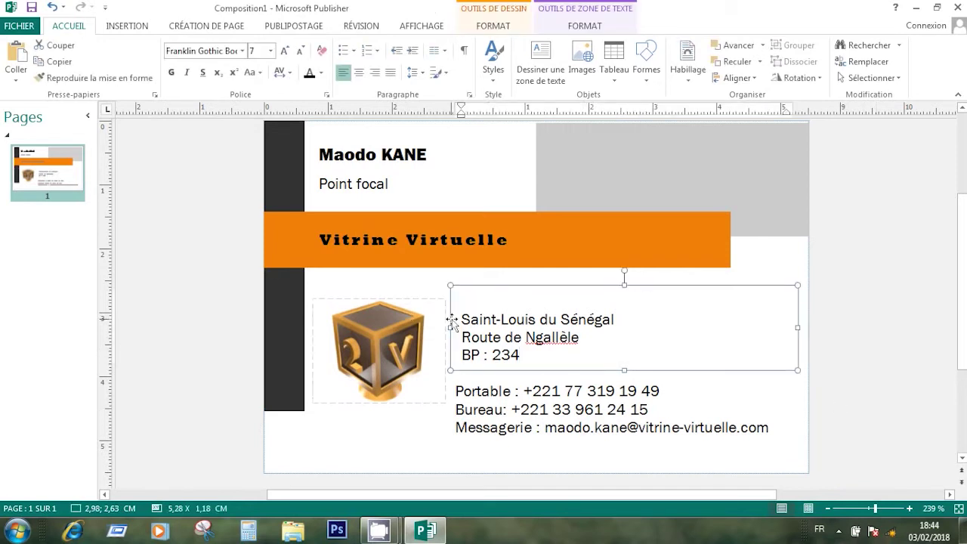
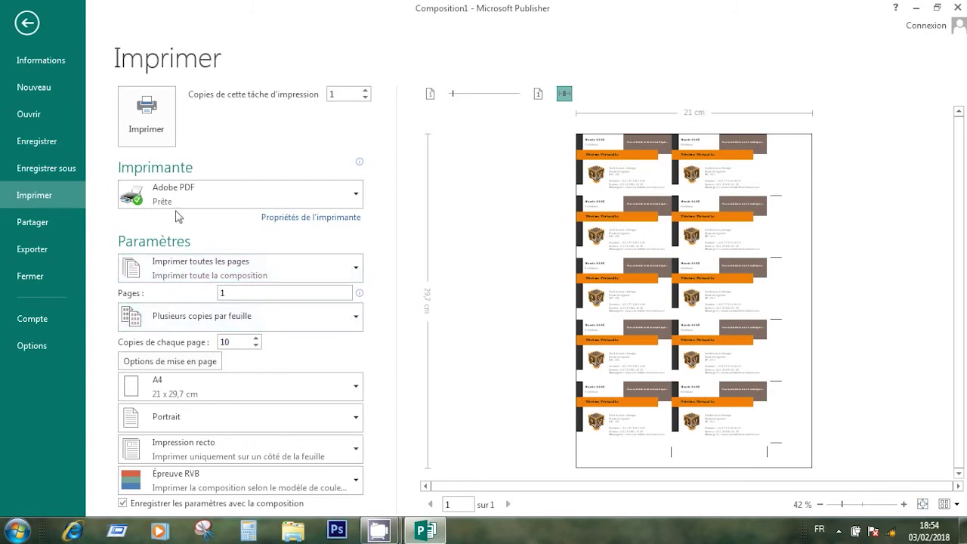
Open the printer list to choose Adobe PDF as the printer
click(274, 193)
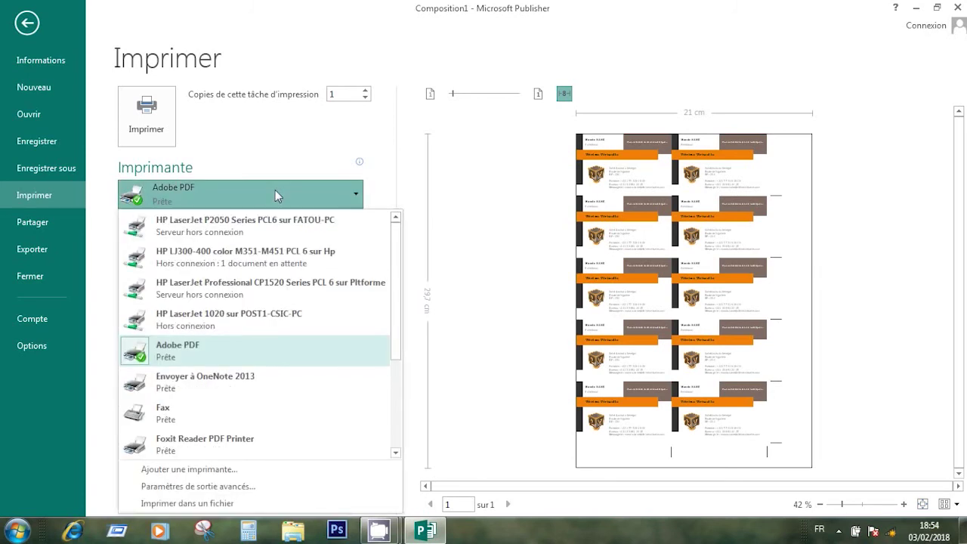
click(275, 191)
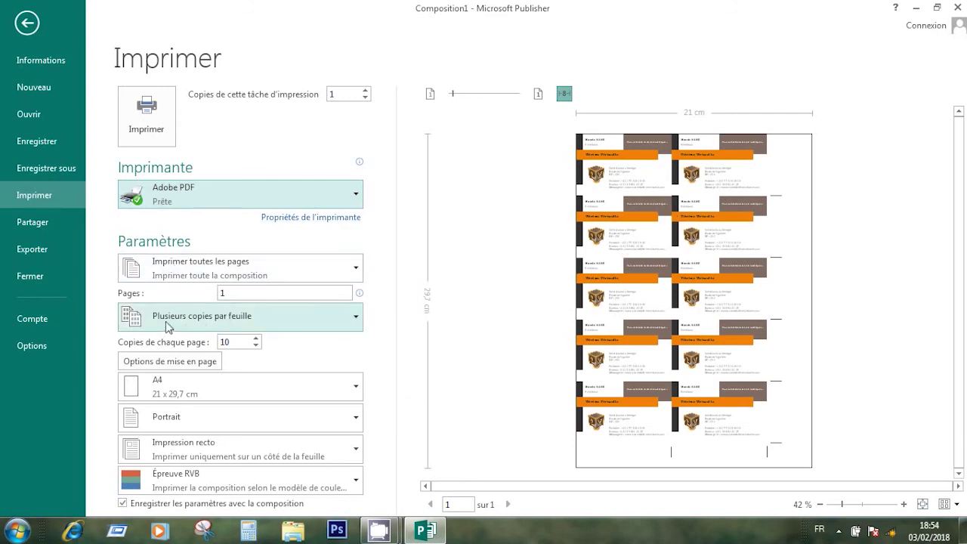
click(309, 316)
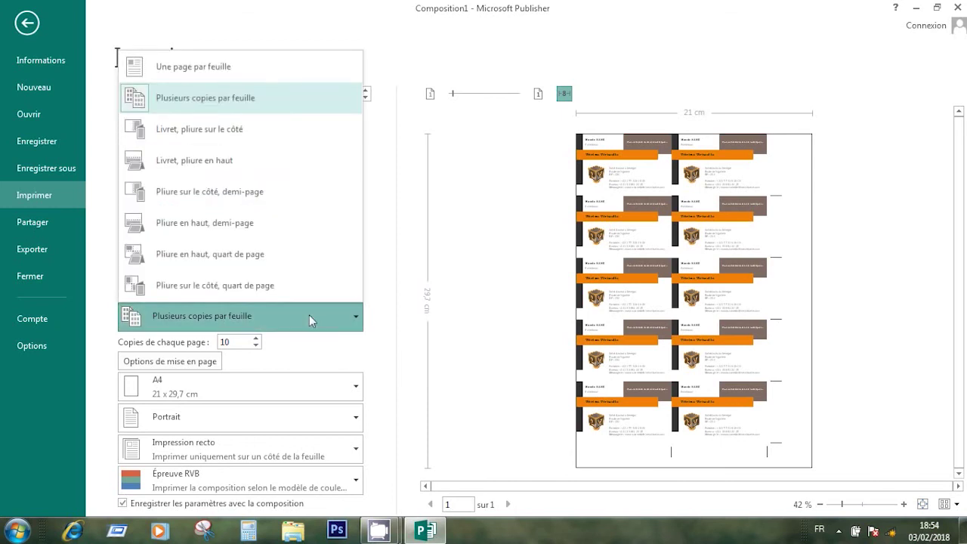
click(198, 70)
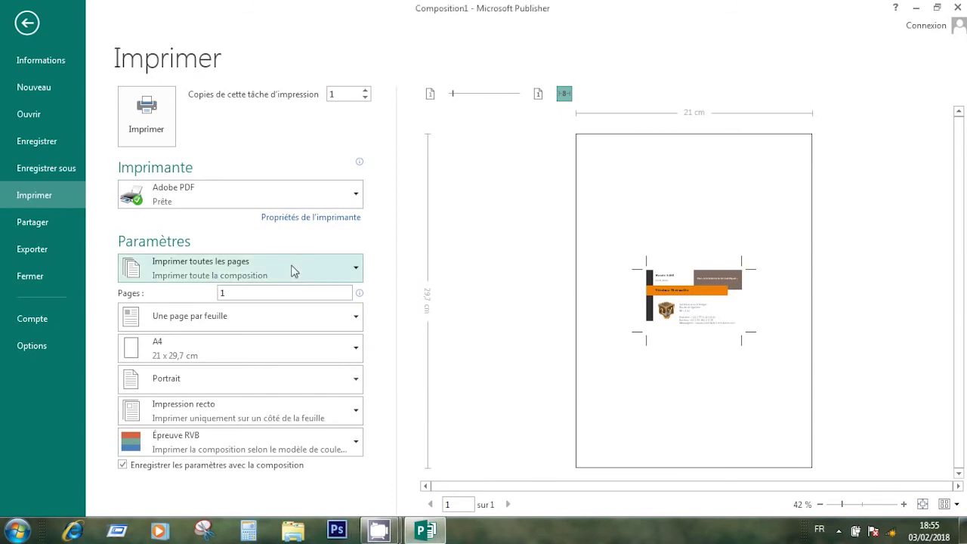
click(207, 309)
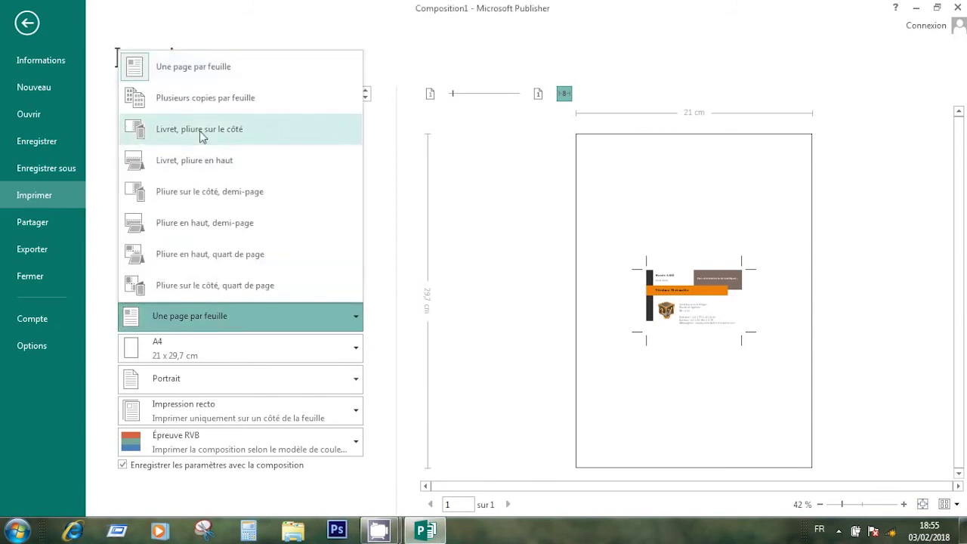
click(218, 104)
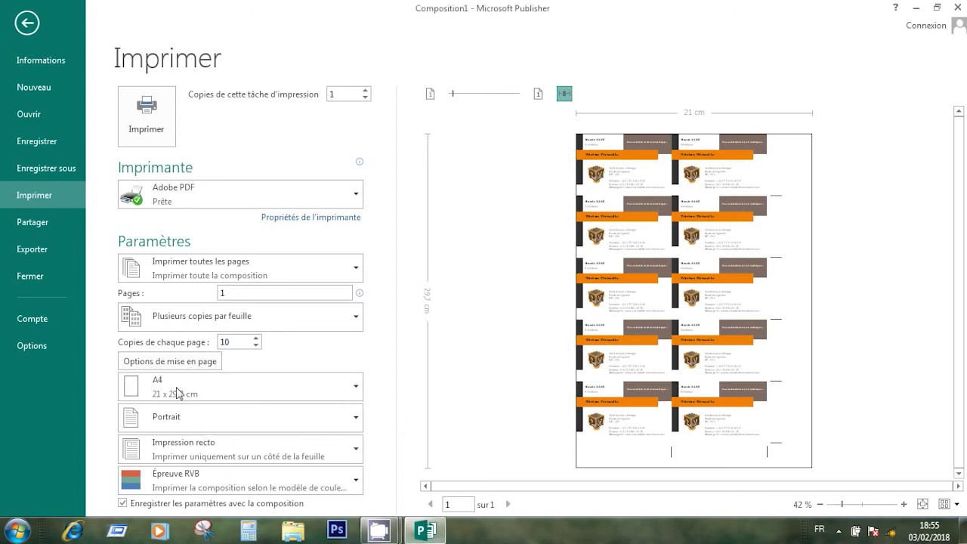
click(359, 389)
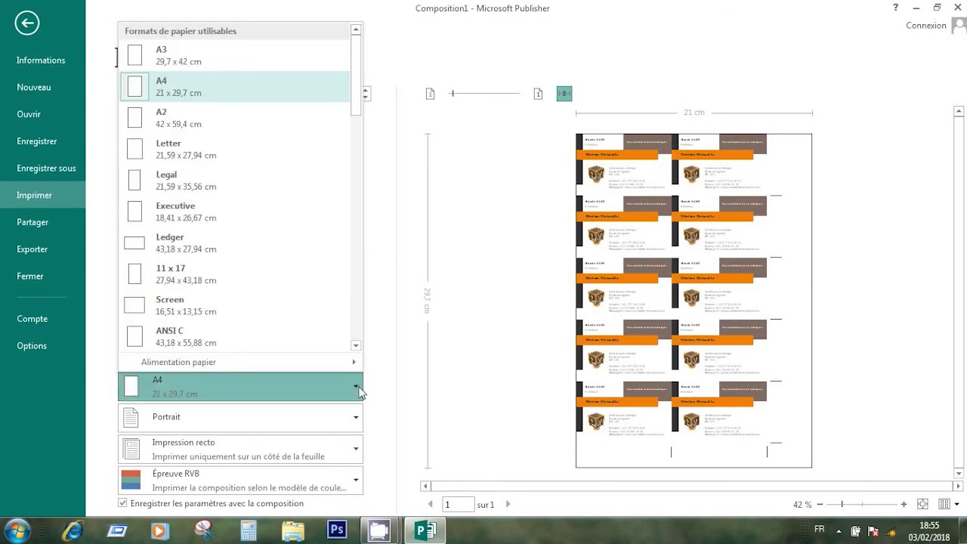
click(190, 70)
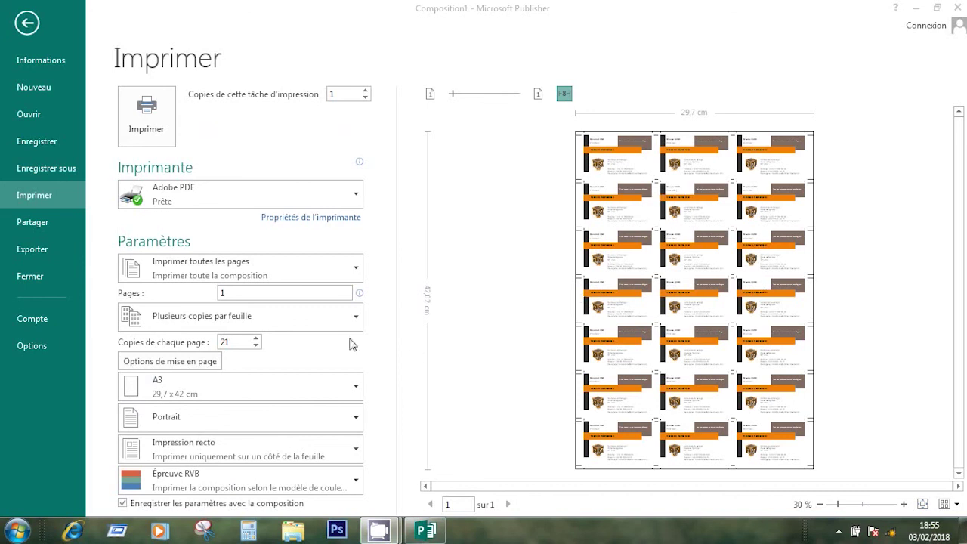
click(354, 390)
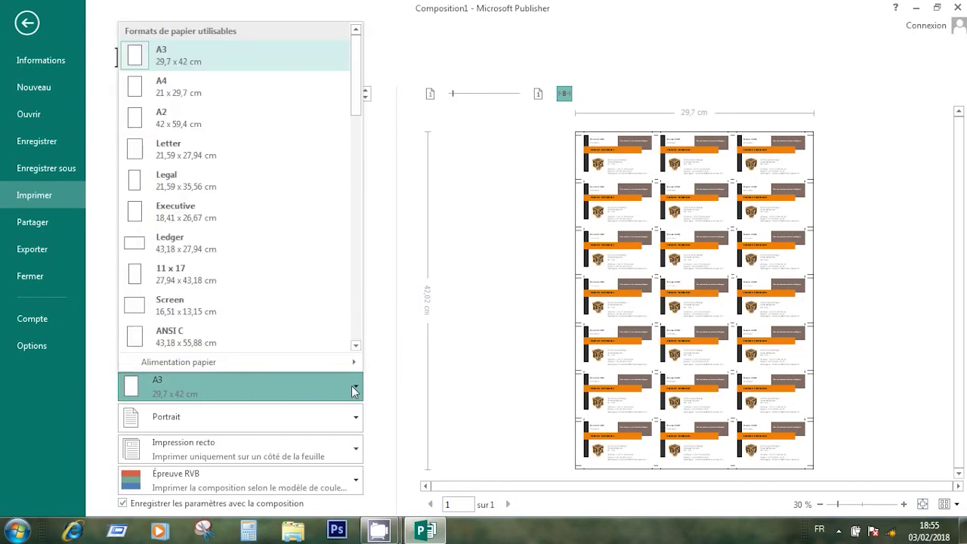
click(194, 93)
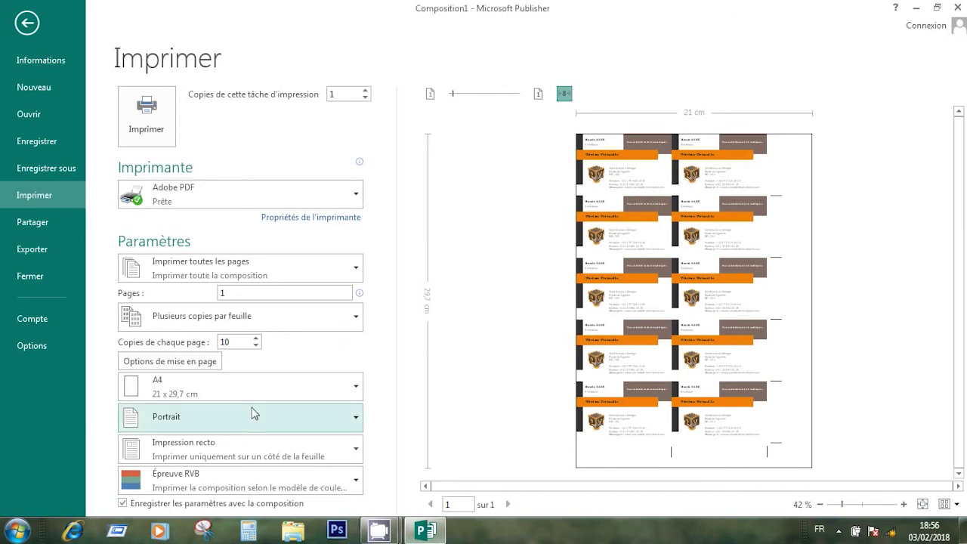
click(349, 420)
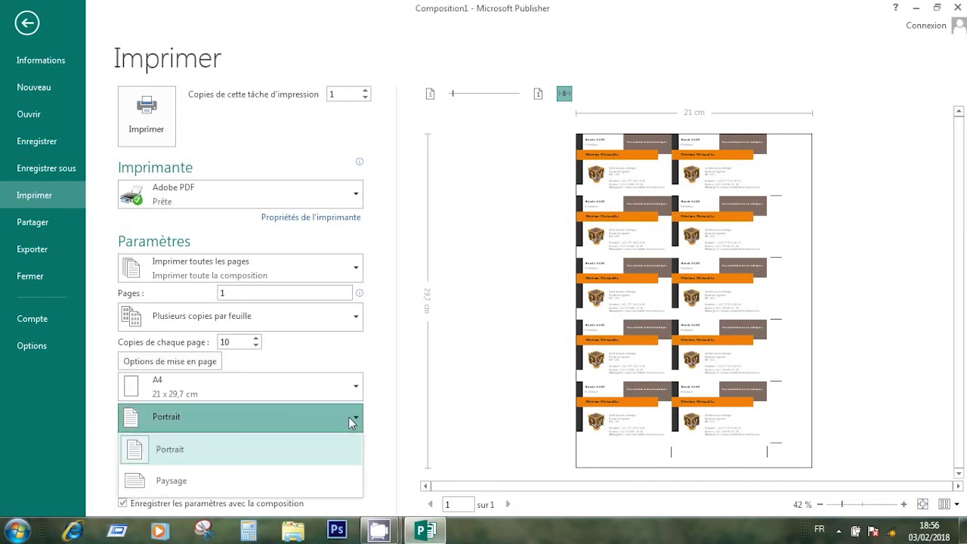
Set the A4 sheet to landscape orientation so it fits nine card copies in three rows
click(211, 487)
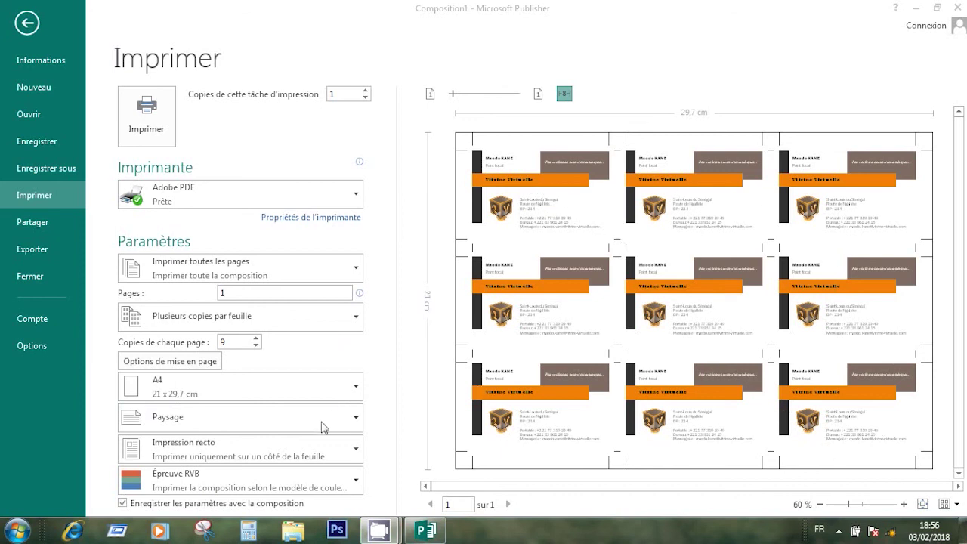
click(356, 421)
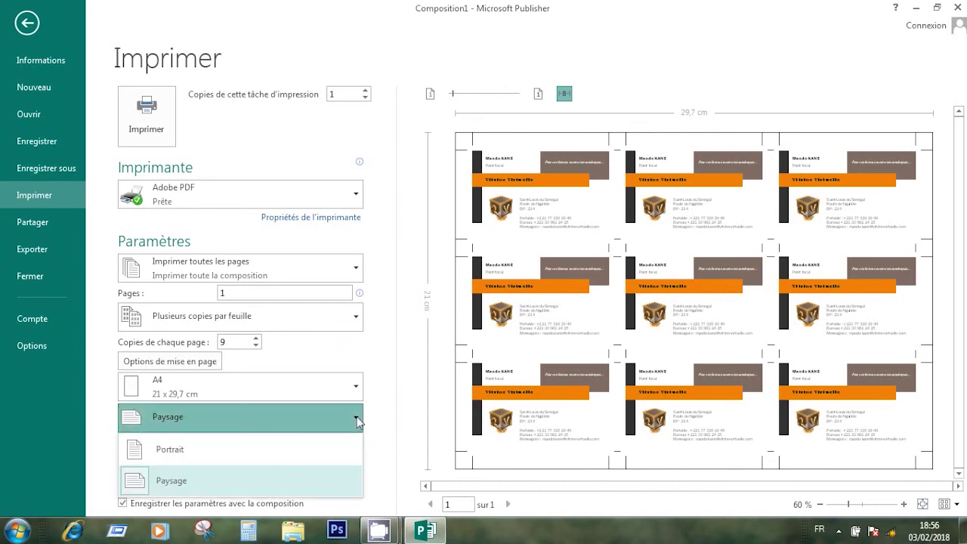
click(195, 455)
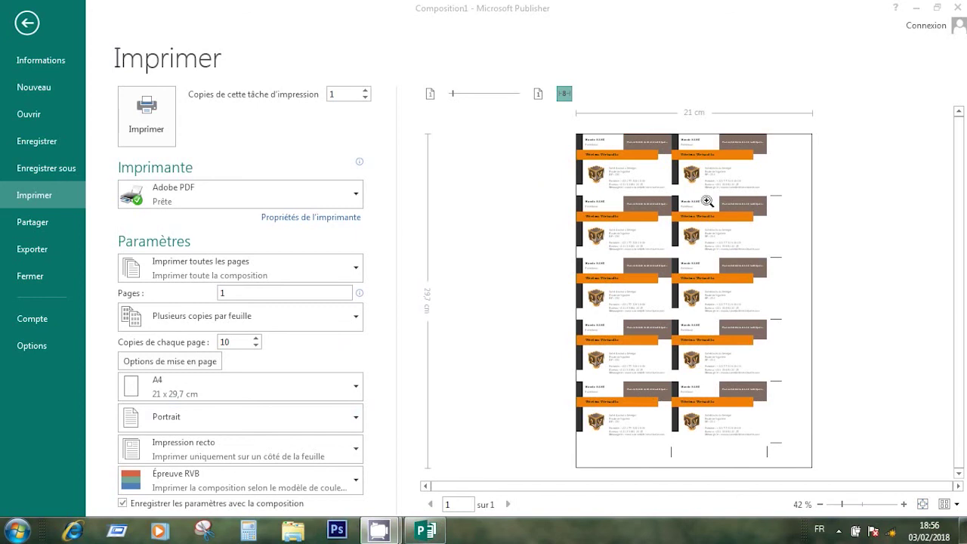
click(355, 388)
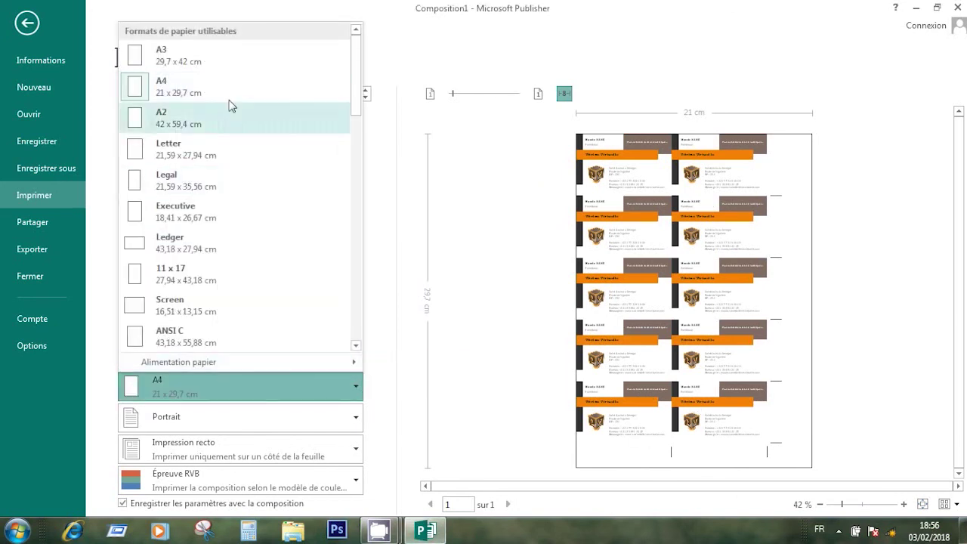
click(239, 408)
click(239, 408)
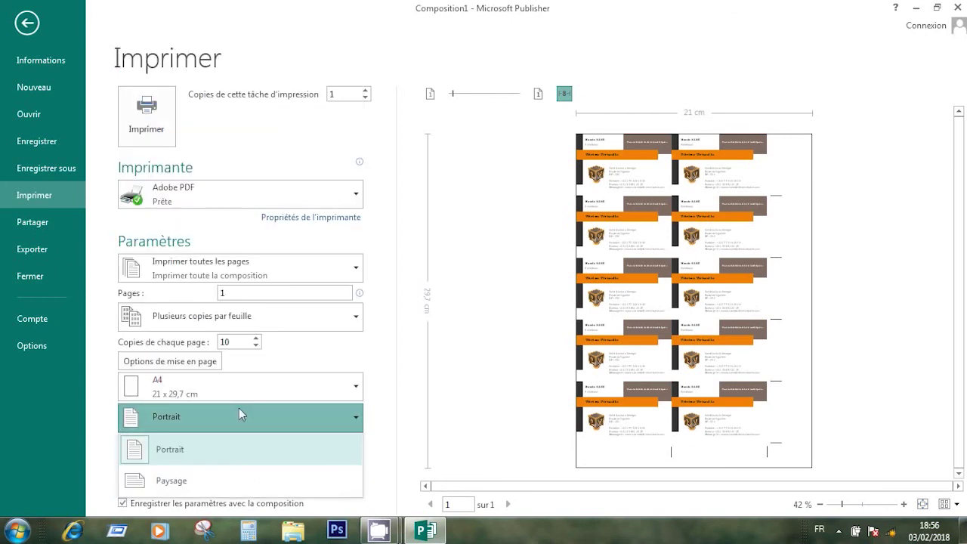
click(171, 481)
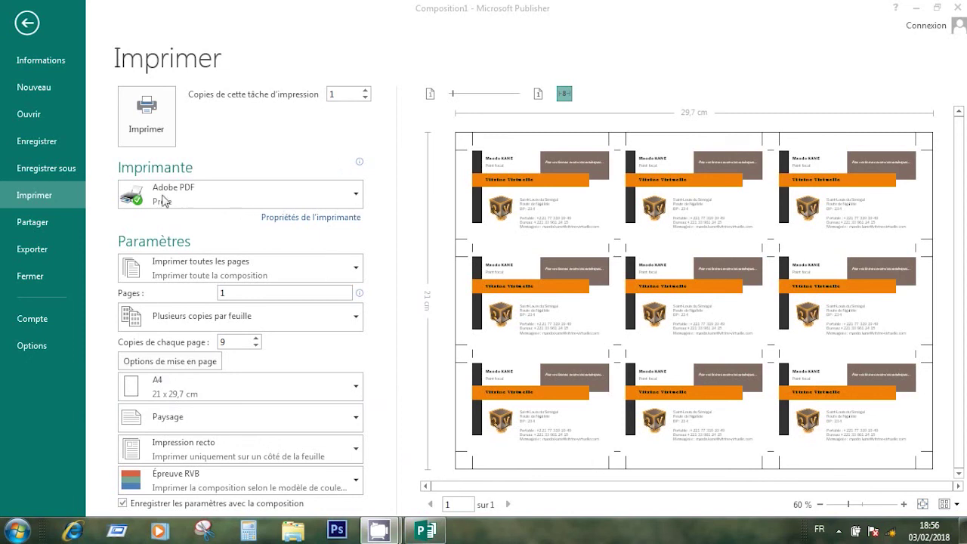
Print the card sheet to Adobe PDF, saving it to the Desktop under a new file name
click(158, 119)
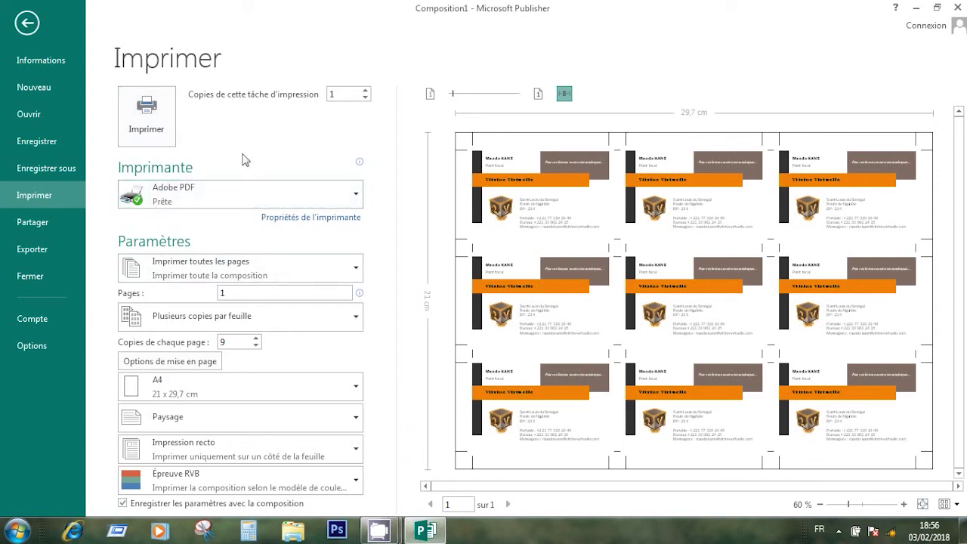
click(158, 129)
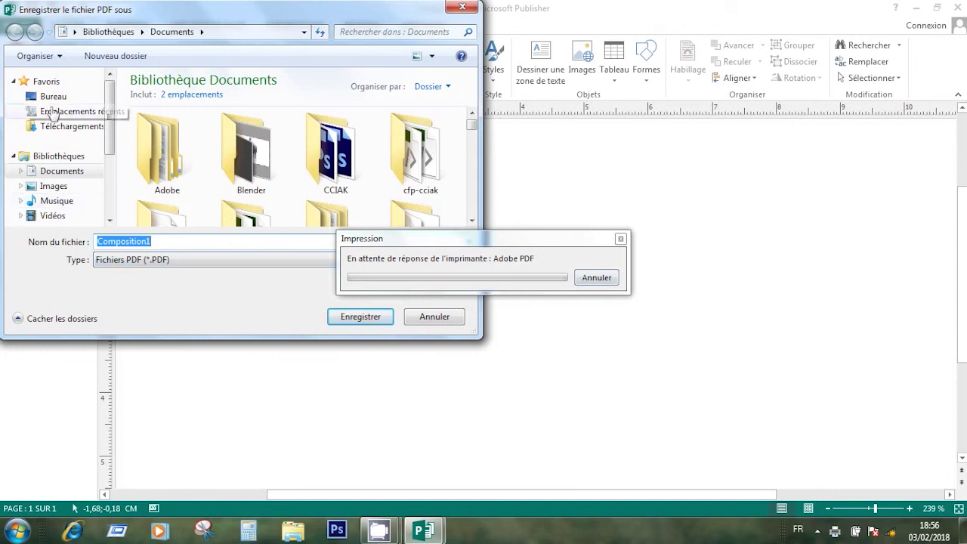
click(55, 98)
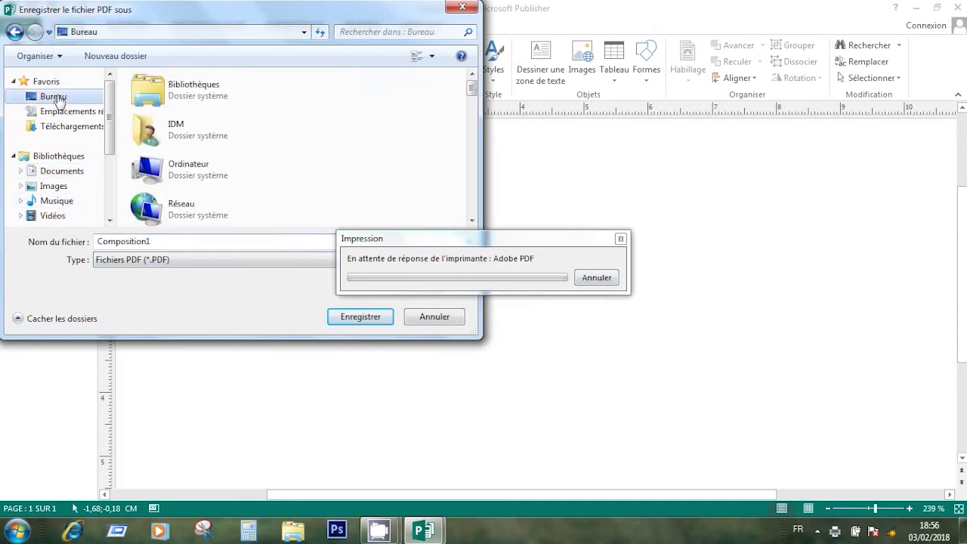
double_click(164, 242)
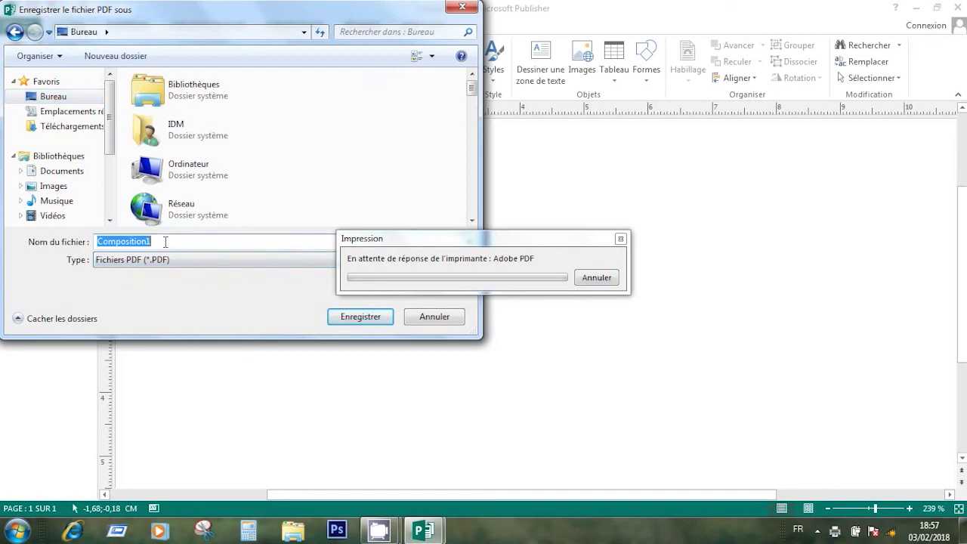
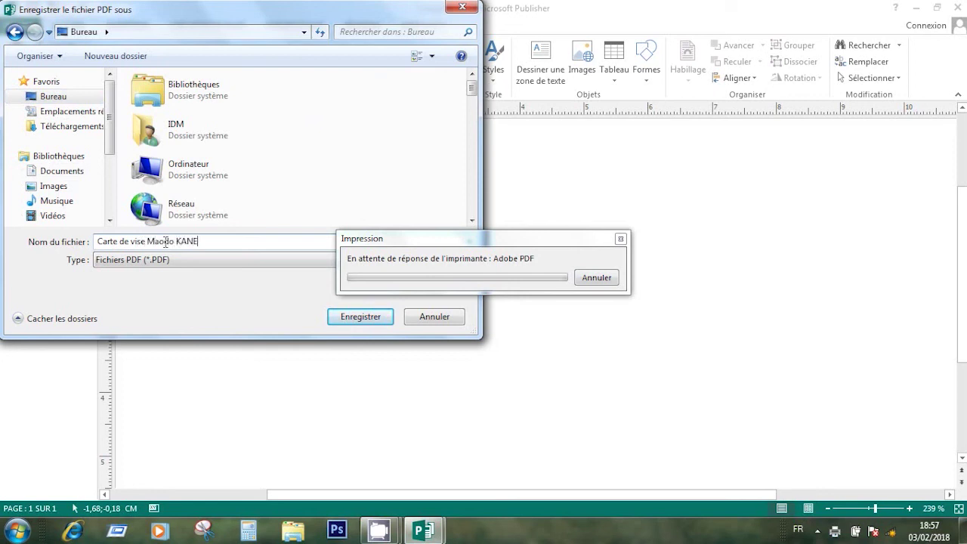
click(363, 318)
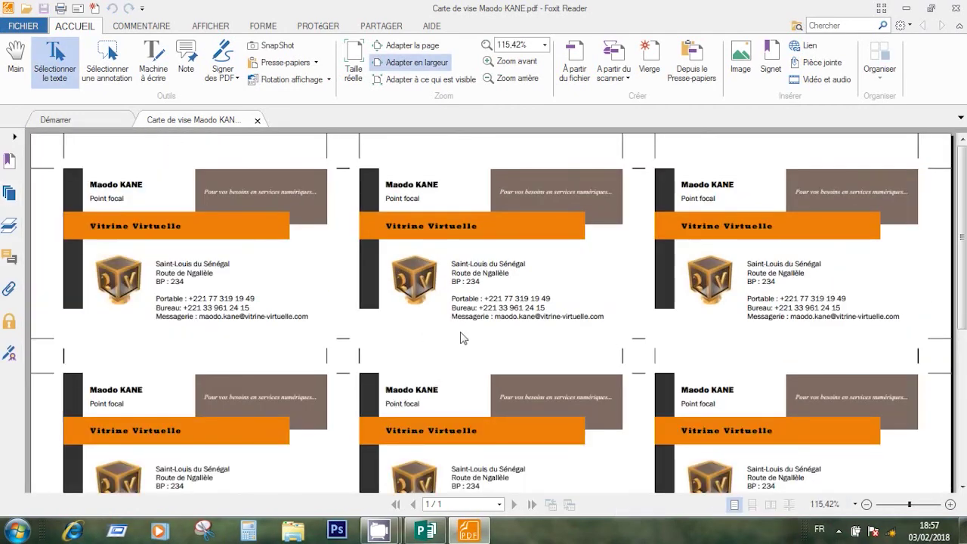
Scroll down and back up through the landscape card-sheet PDF in Foxit Reader
scroll(676, 302, down, 3)
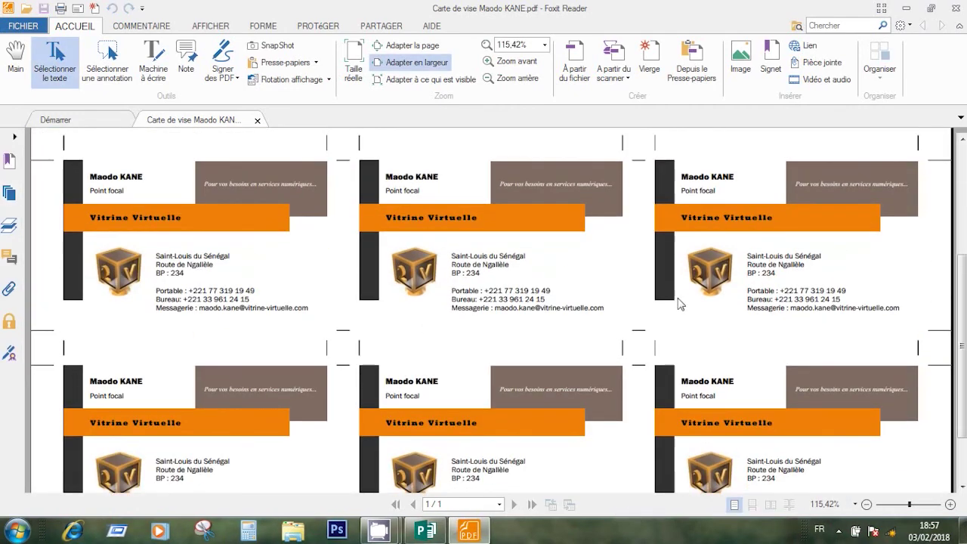
scroll(686, 310, up, 10)
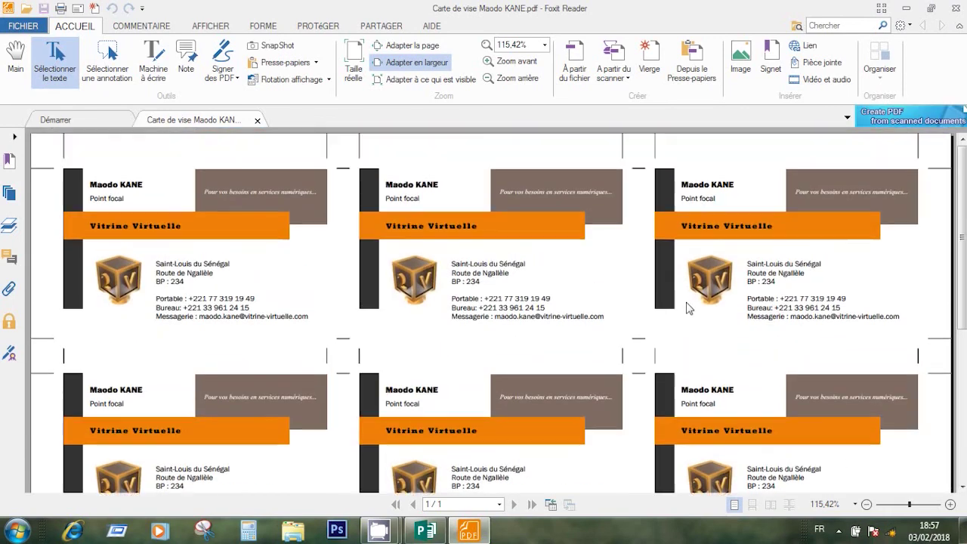